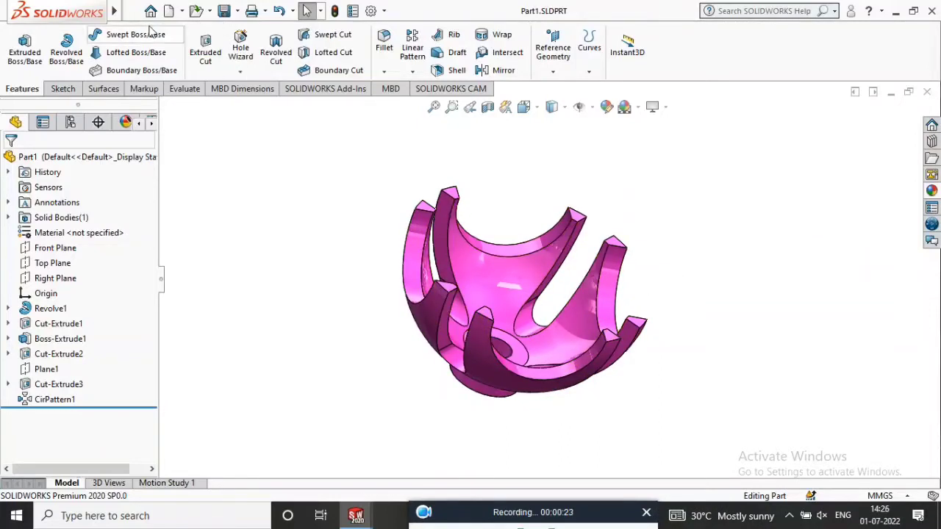
Create a new part and start a sketch on the Front Plane, viewed normal to it
click(169, 11)
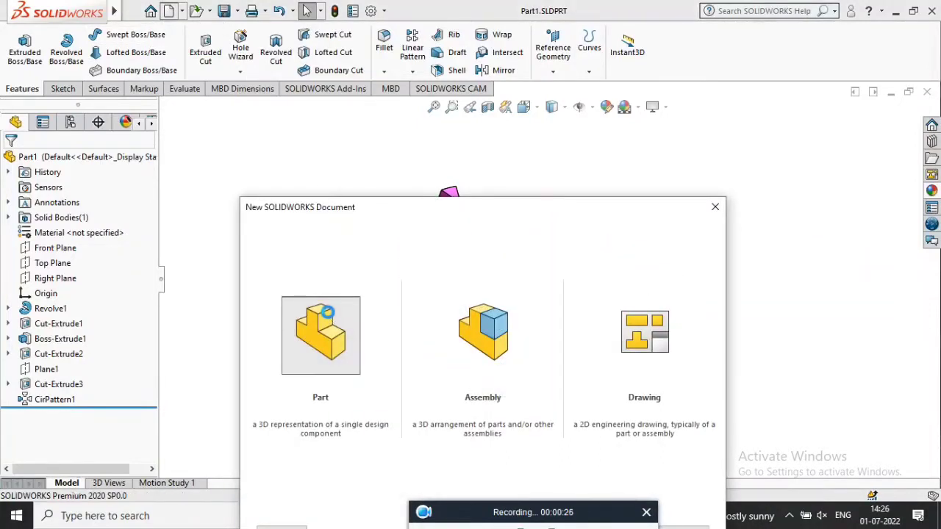
double_click(328, 313)
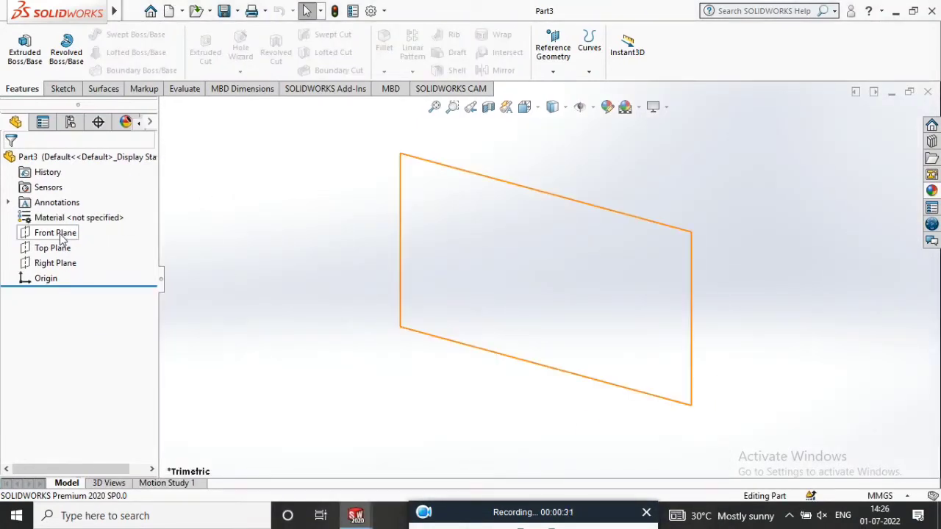
click(35, 237)
right_click(419, 271)
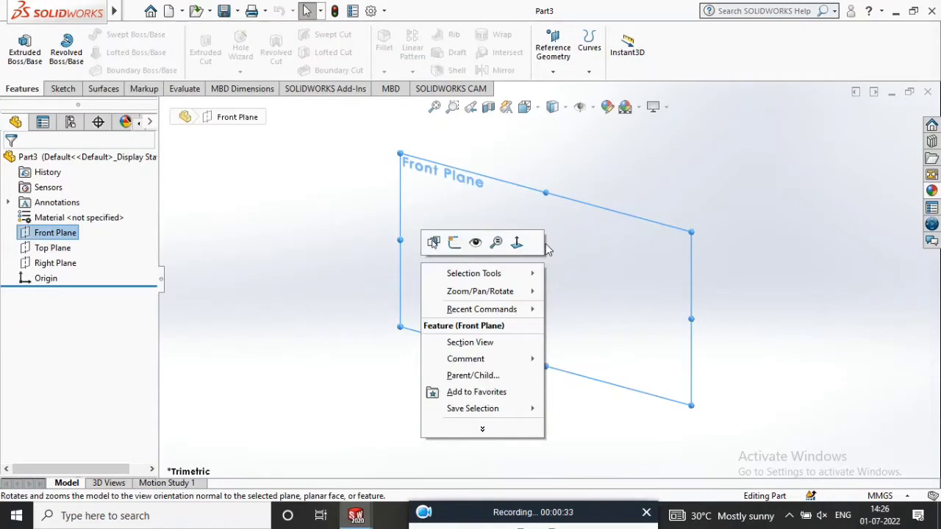
click(518, 243)
right_click(518, 242)
click(547, 215)
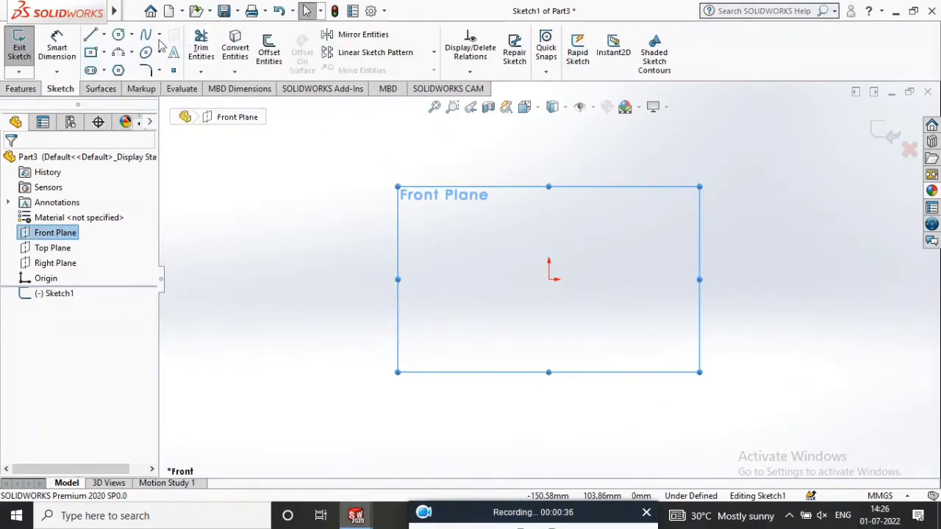
Draw a vertical centerline up from the origin and a short horizontal centerline going right from its upper end
click(105, 36)
click(118, 67)
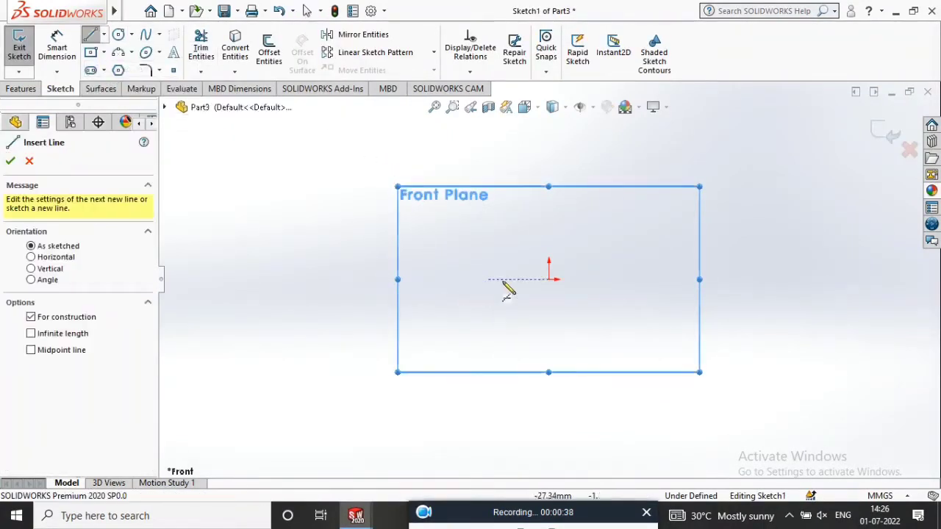
click(548, 279)
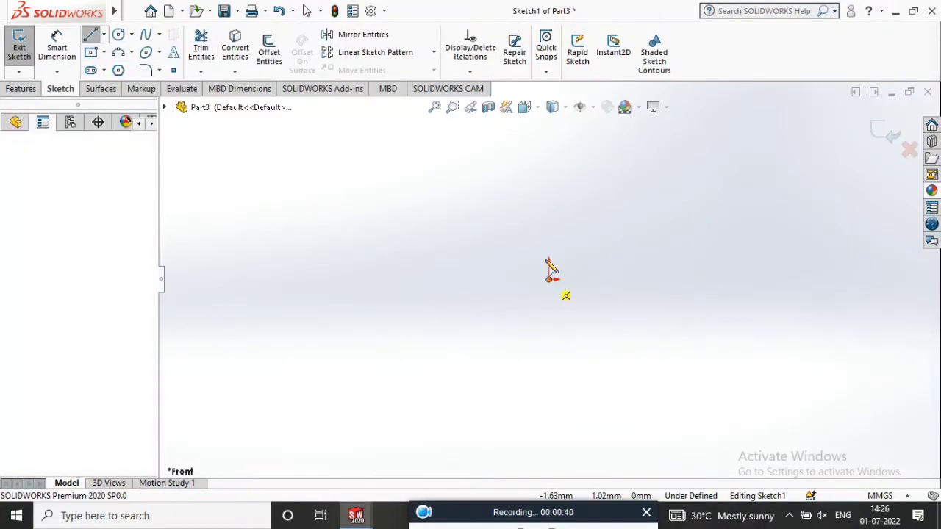
click(548, 135)
click(617, 135)
right_click(635, 181)
click(683, 192)
Sketch a horizontal line about 56 mm long rightward from the origin, continued by a tangent arc curving upward with a radius of about 61 mm
key(l)
click(549, 280)
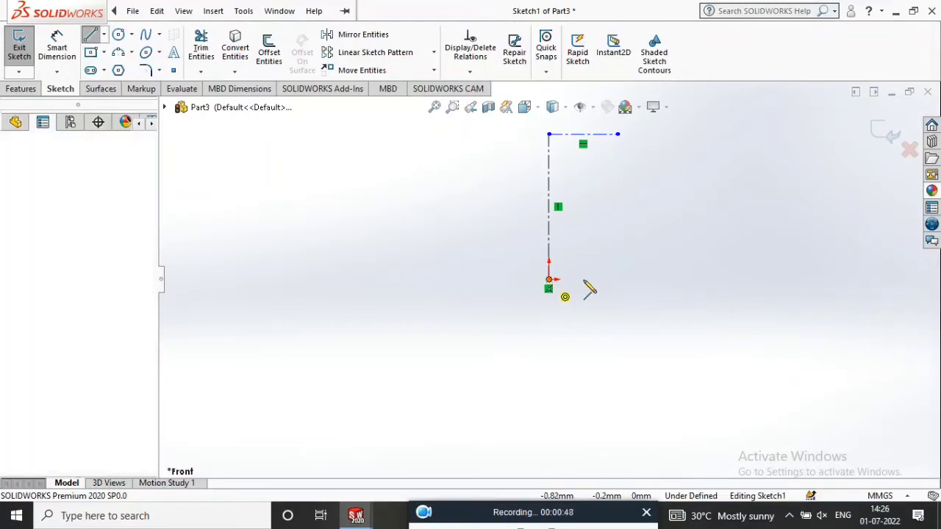
click(644, 280)
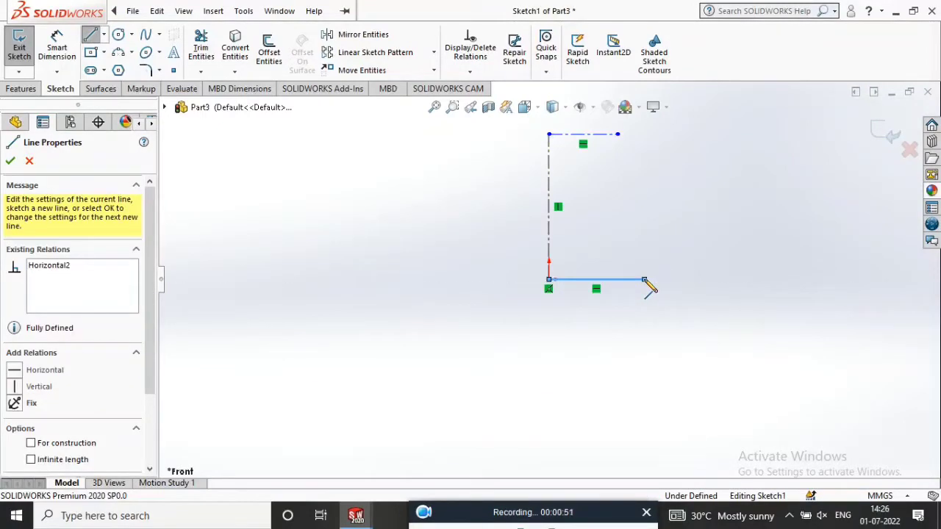
mouse_move(645, 279)
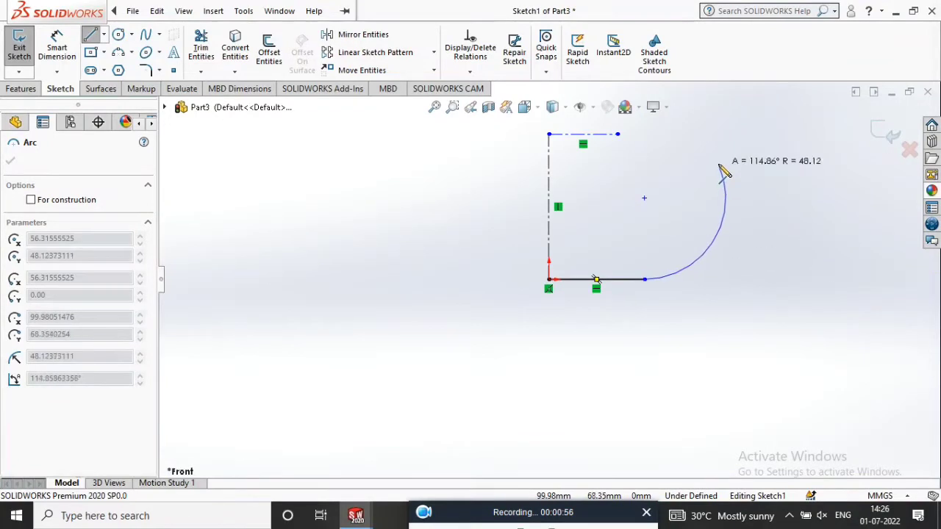
click(742, 146)
right_click(692, 239)
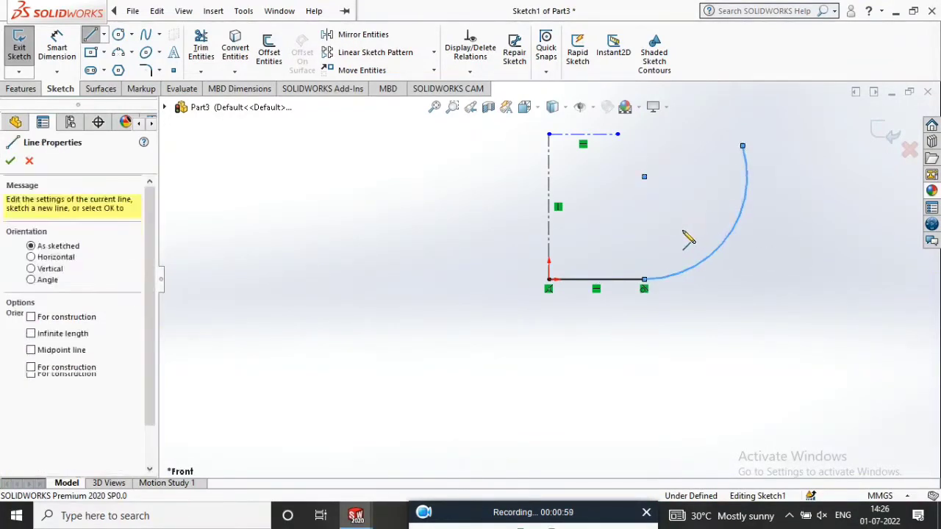
click(714, 240)
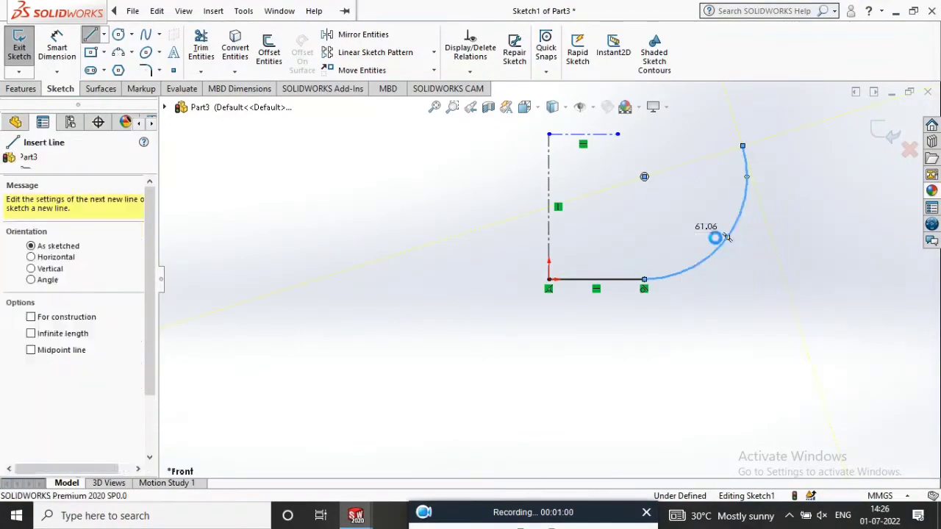
Try to merge the arc's center point with the upper end of the vertical centerline
click(645, 178)
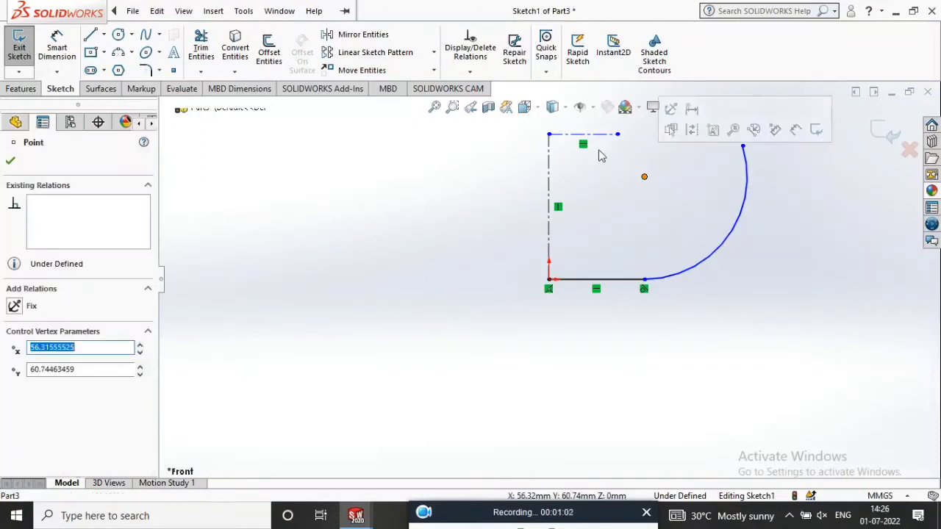
ctrl+click(549, 135)
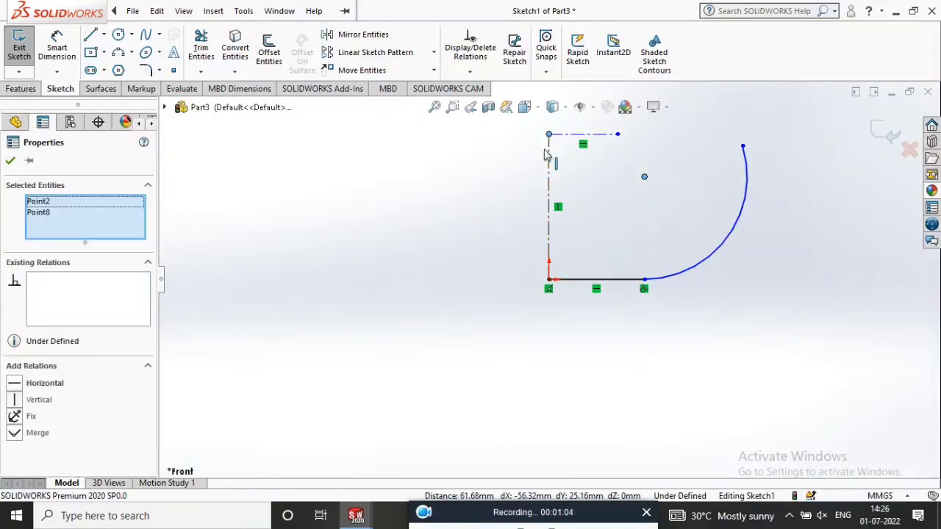
click(15, 434)
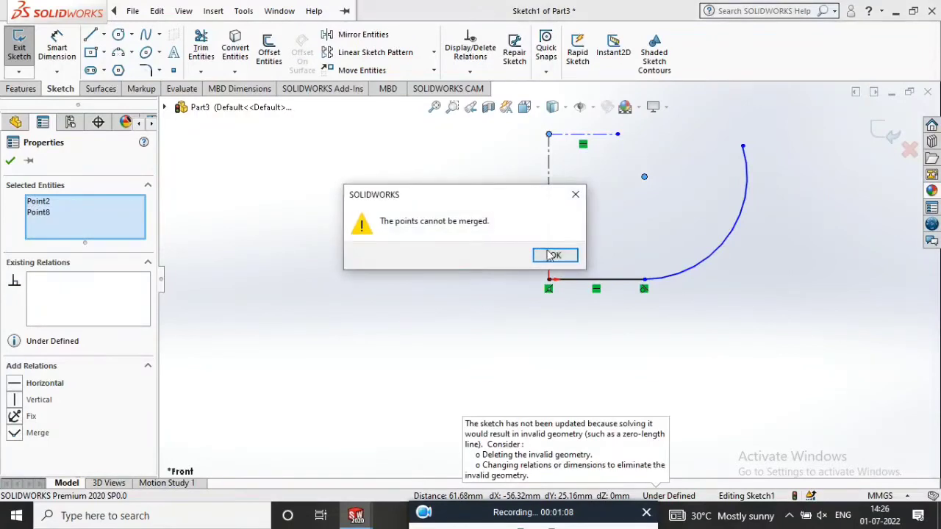
click(555, 257)
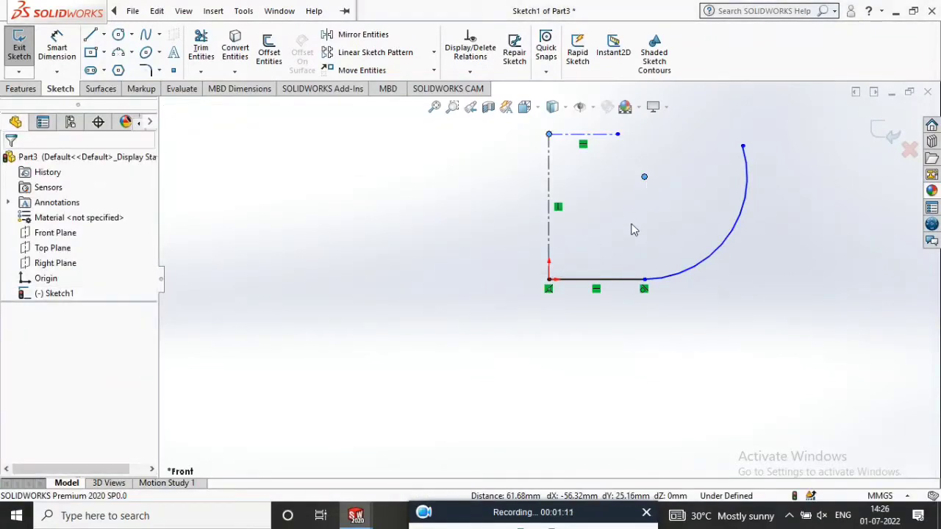
click(384, 339)
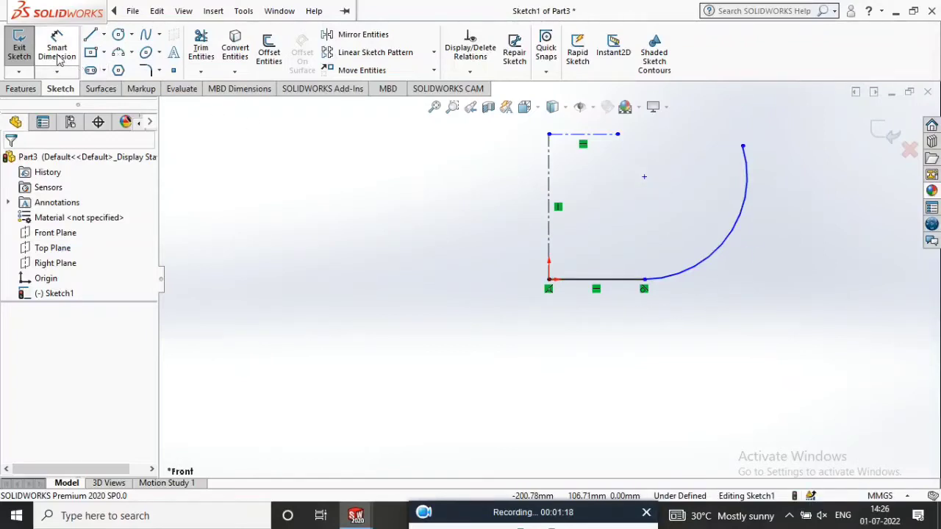
Dimension the horizontal base line to a length of 20 mm
click(57, 48)
click(608, 286)
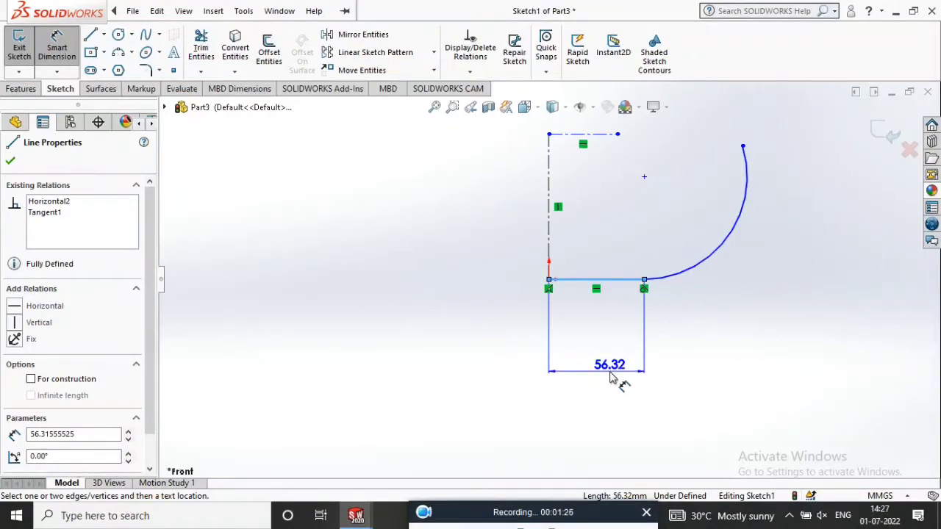
click(611, 377)
text(2)
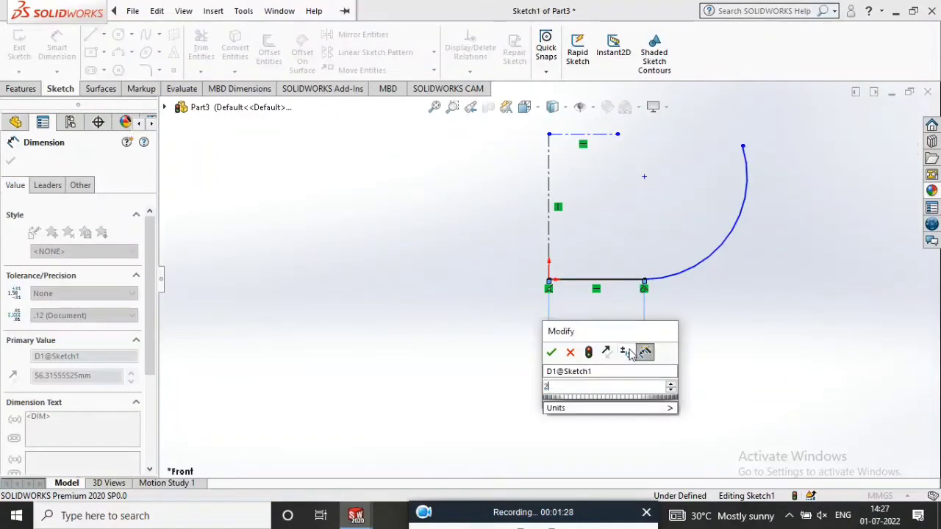
text(0)
key(Return)
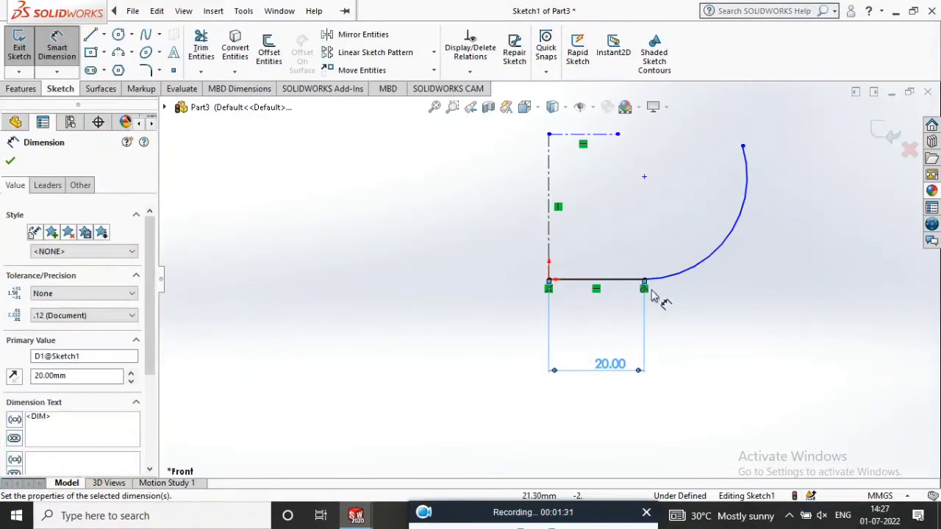
scroll(647, 290, up, 6)
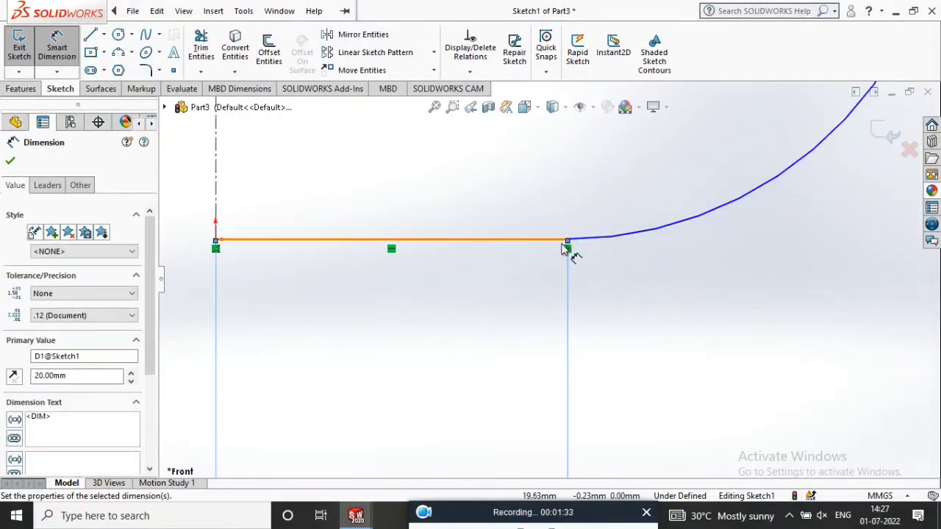
key(Escape)
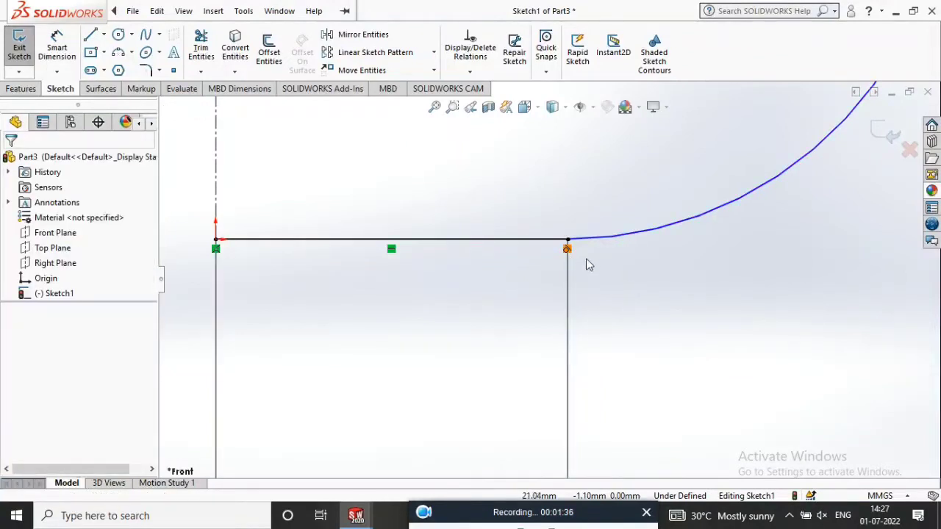
Delete the tangent relation between the base line and the arc
right_click(567, 249)
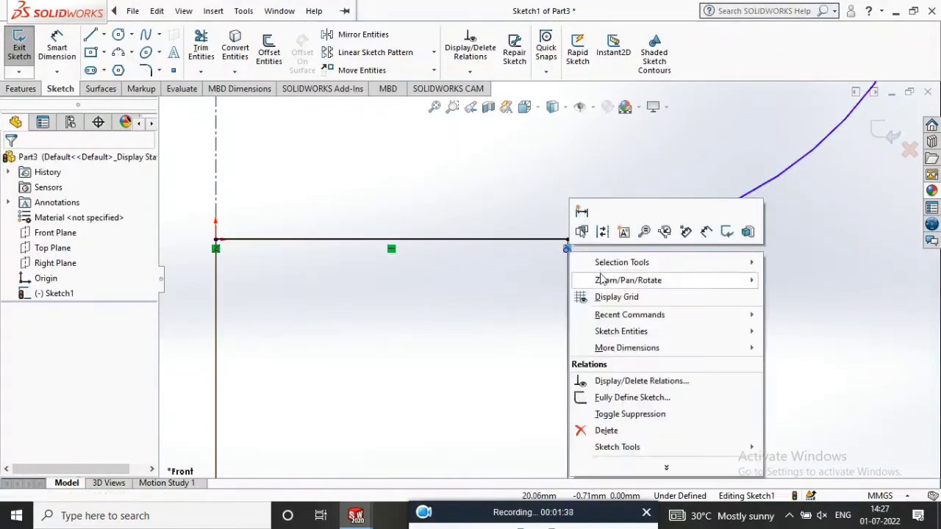
click(615, 430)
scroll(608, 299, down, 6)
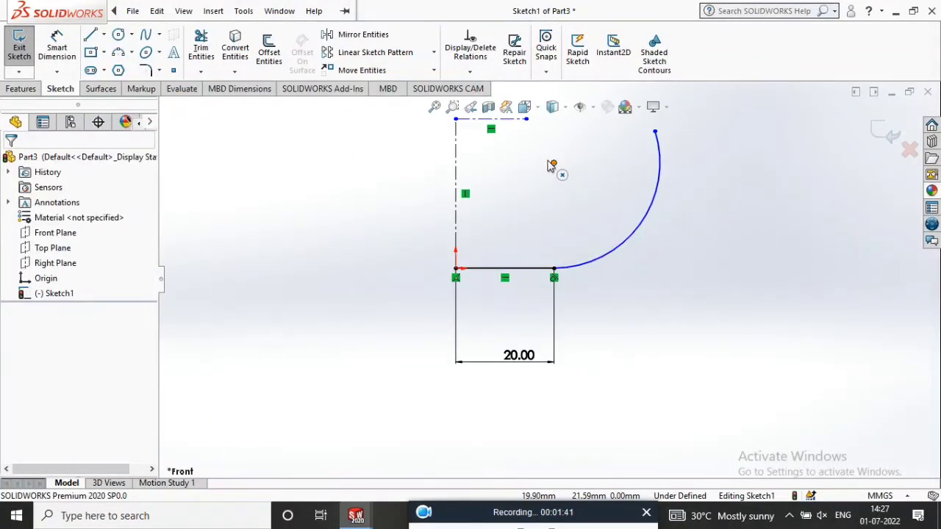
Merge the arc's center point with the upper end of the vertical centerline
click(553, 163)
ctrl+click(455, 120)
click(22, 435)
scroll(388, 343, down, 5)
scroll(547, 247, up, 3)
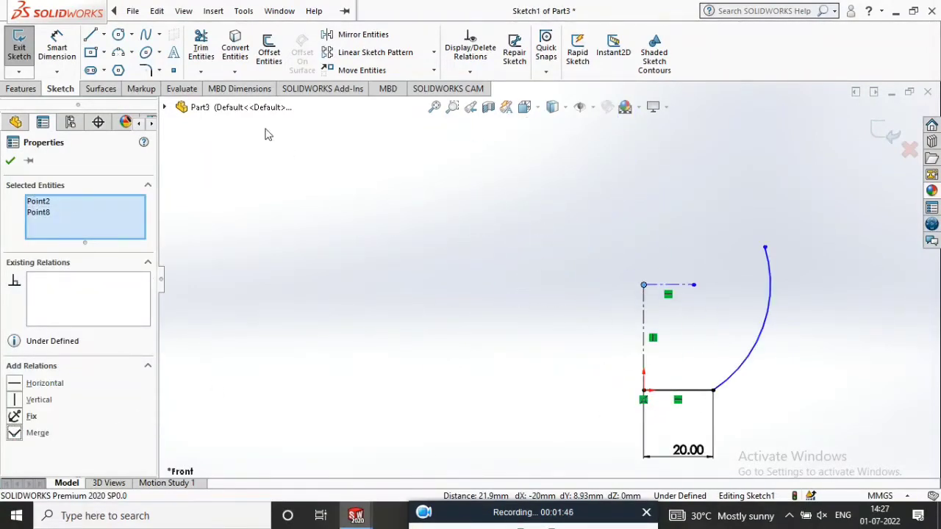
Dimension the arc's radius to 60 mm
click(57, 47)
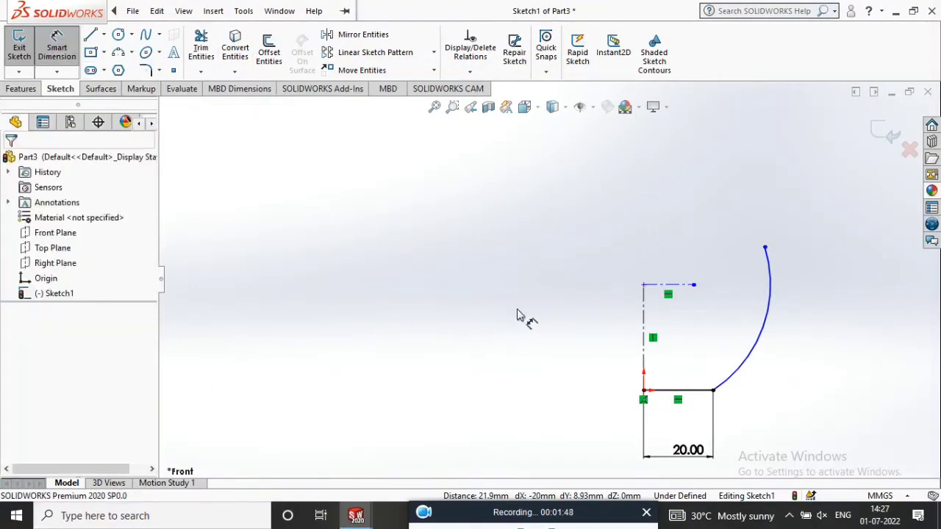
click(763, 358)
click(800, 397)
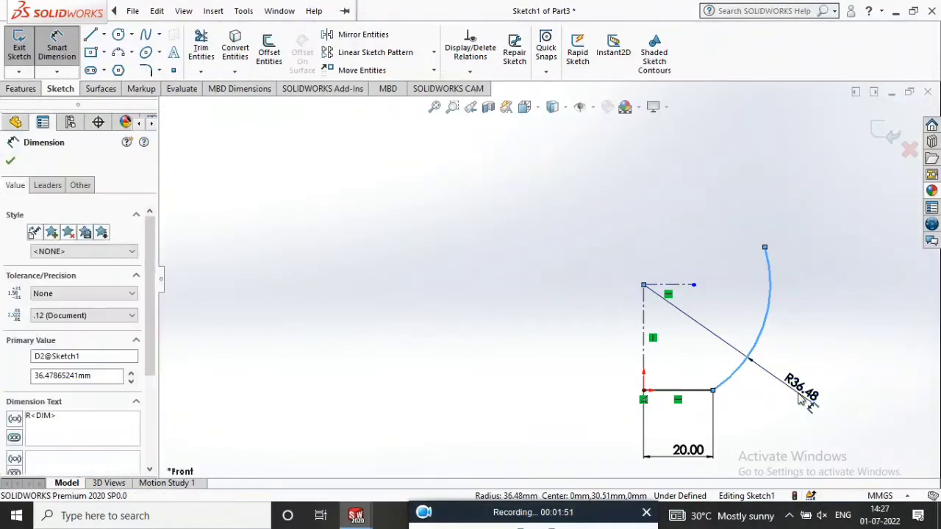
text(60)
key(Return)
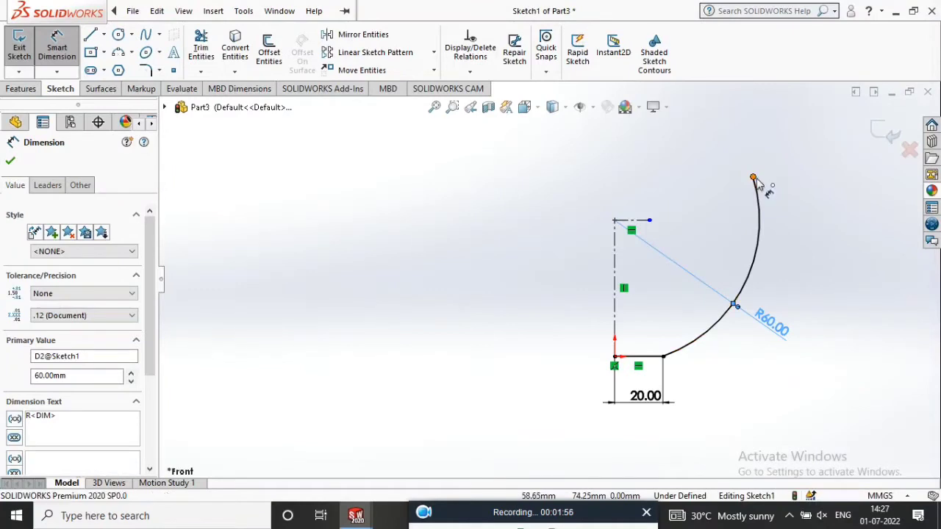
click(753, 178)
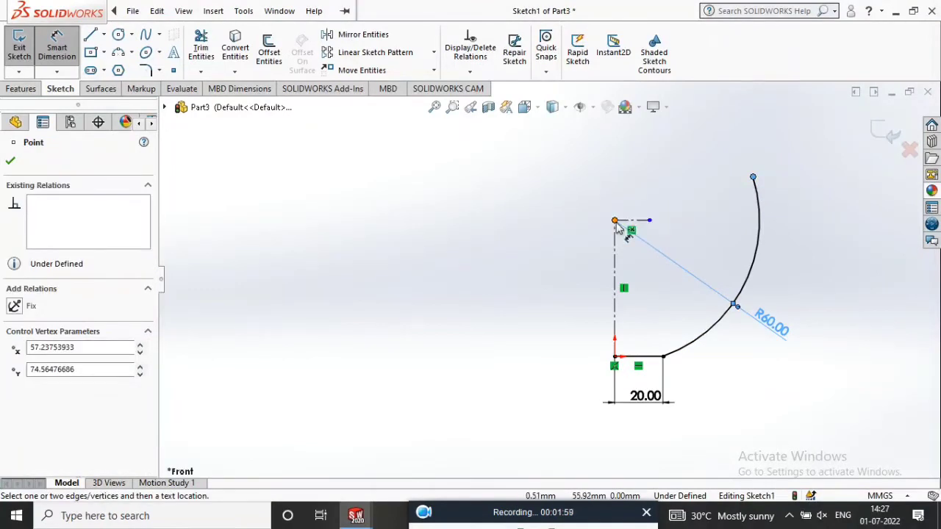
click(615, 220)
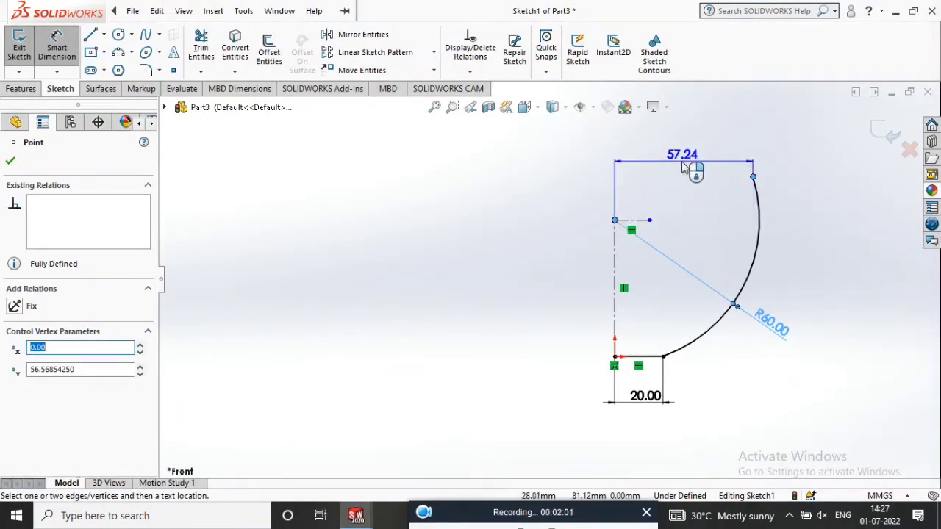
key(Escape)
click(753, 178)
click(614, 220)
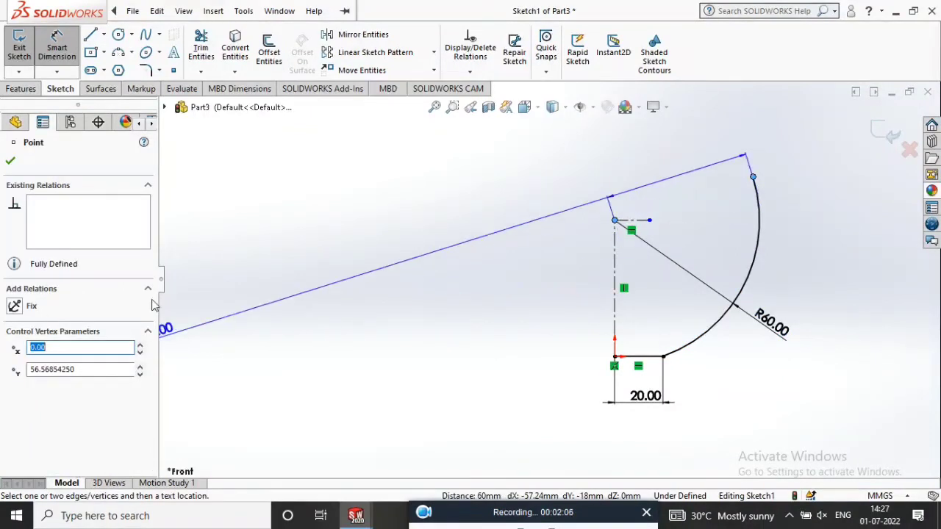
key(Escape)
key(Escape)
Add a horizontal relation between the arc's upper endpoint and its center point
click(753, 178)
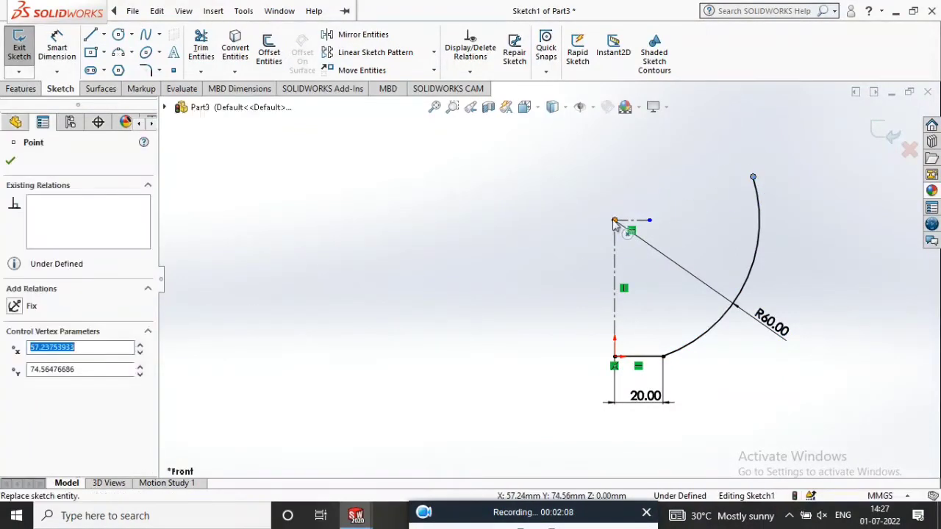
ctrl+click(614, 221)
click(14, 383)
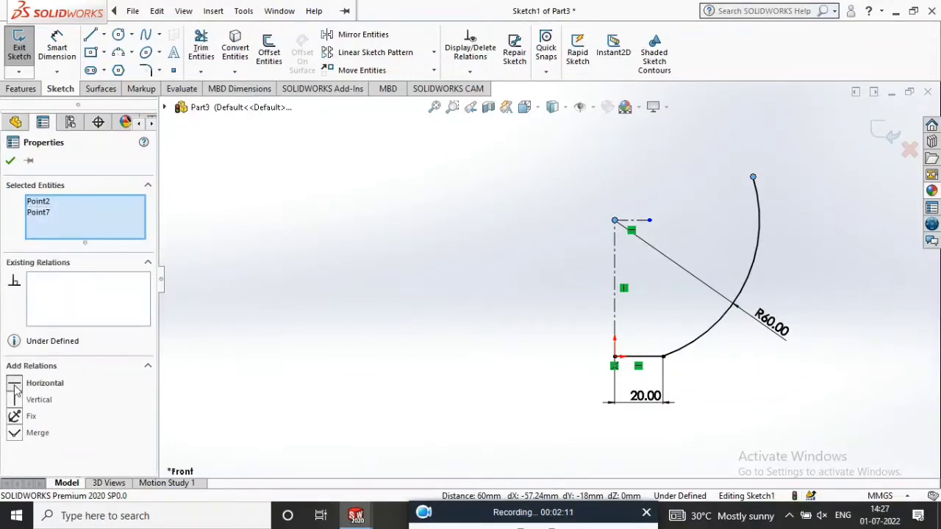
right_click(449, 245)
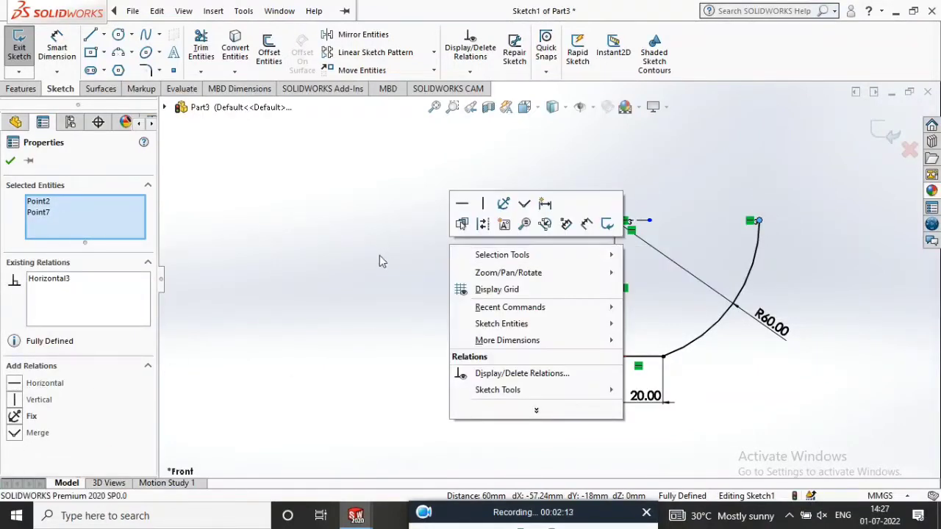
click(436, 162)
Offset the connected base line and arc outward by 10 mm, with the offset dimension added
click(266, 54)
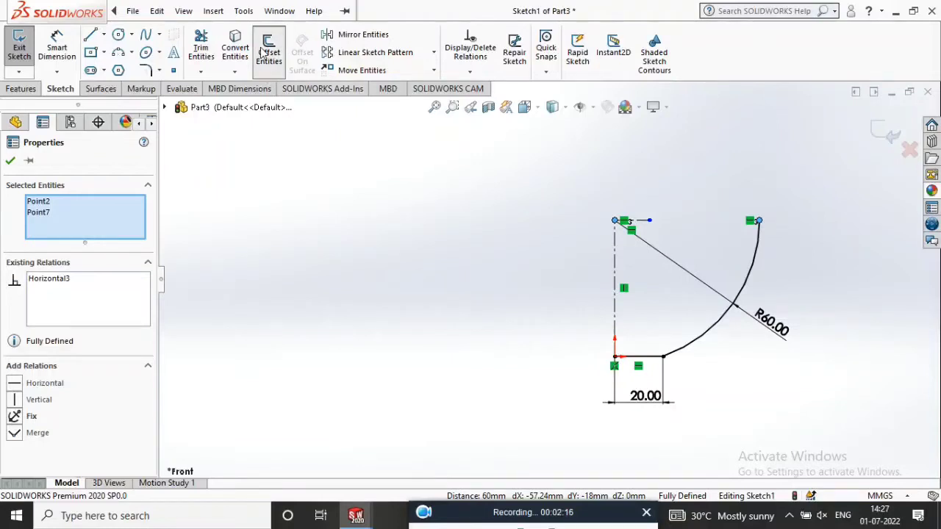
click(644, 358)
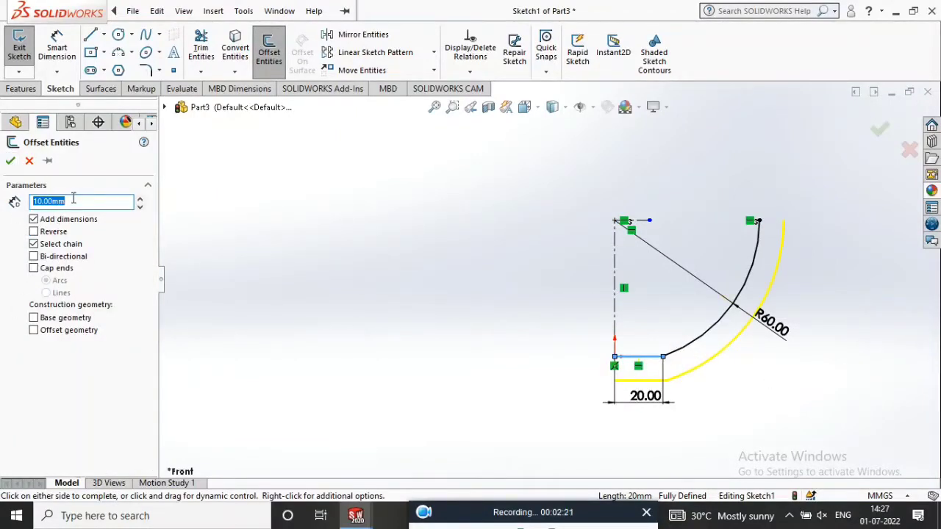
click(11, 159)
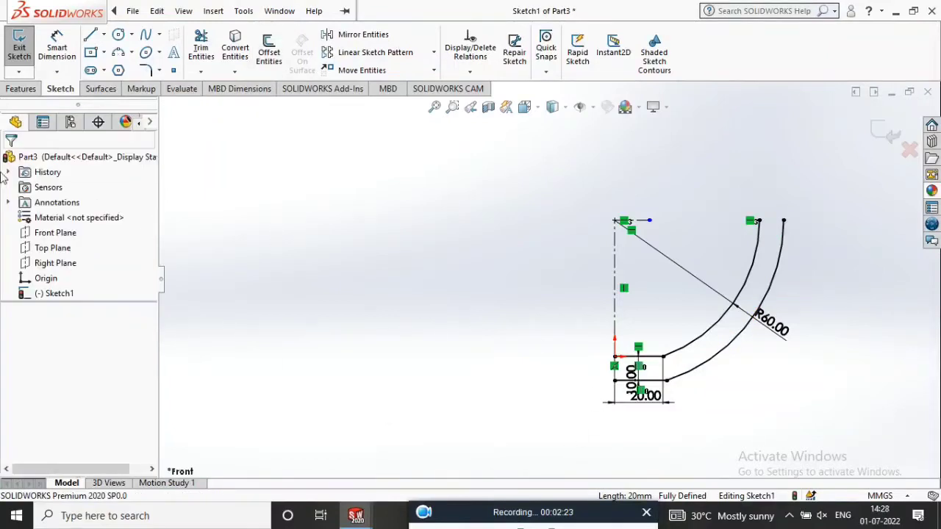
Draw a vertical line from the origin to the offset base line's inner endpoint to close the profile's lower end
click(89, 36)
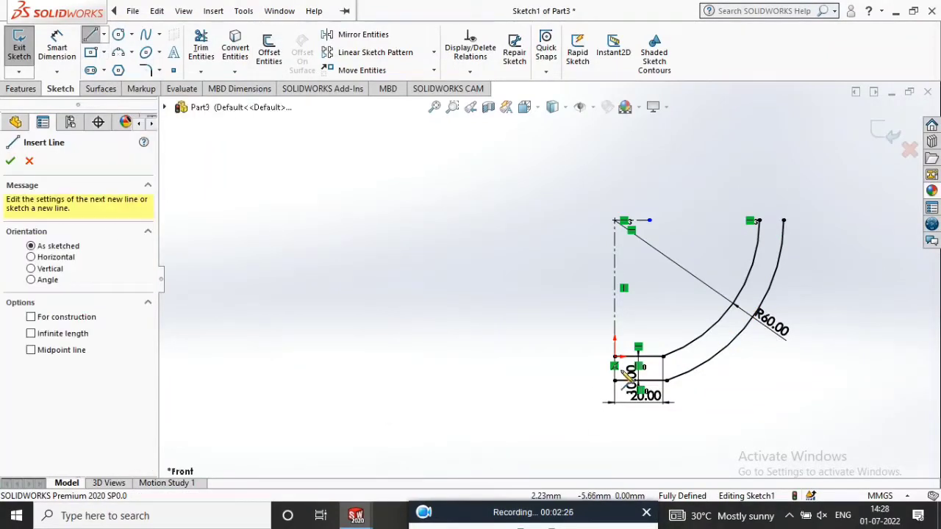
scroll(632, 382, down, 4)
click(579, 363)
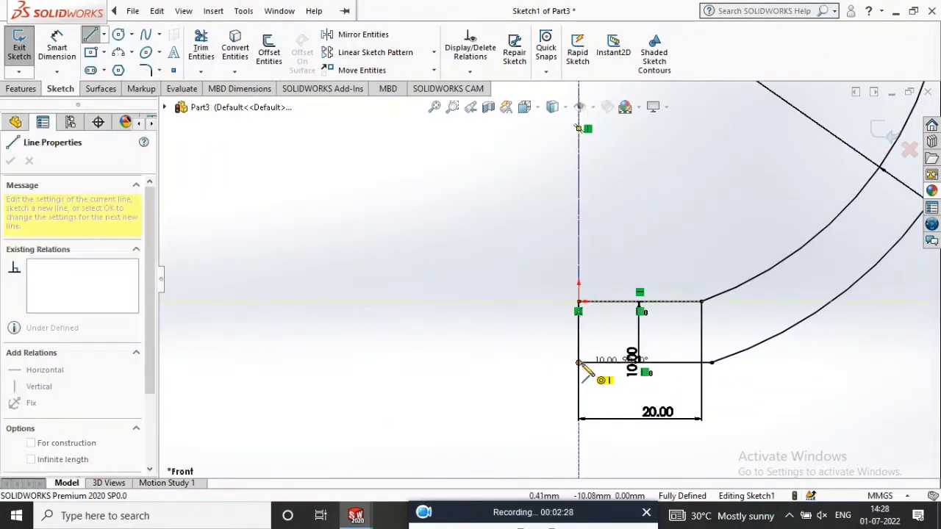
right_click(515, 332)
click(542, 344)
scroll(441, 376, up, 4)
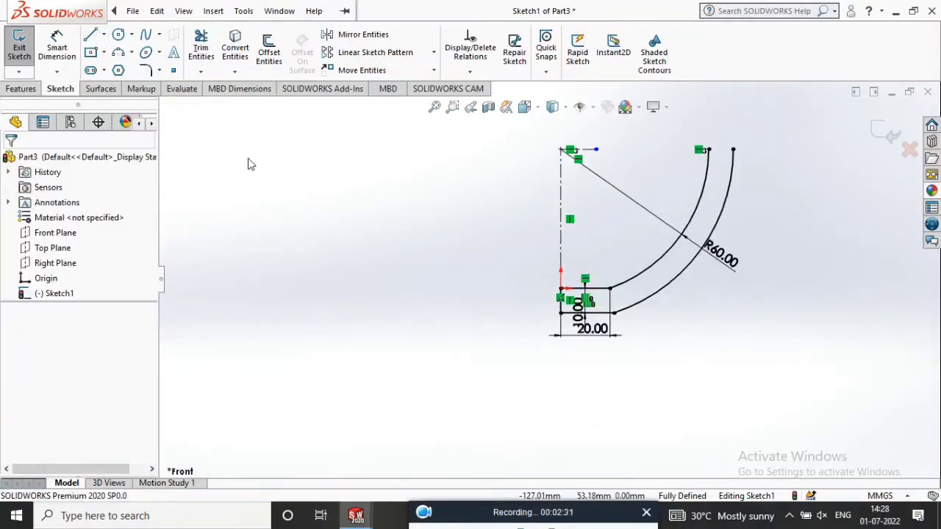
Draw a horizontal line between the upper endpoints of the two arcs to close the profile's rim
click(90, 35)
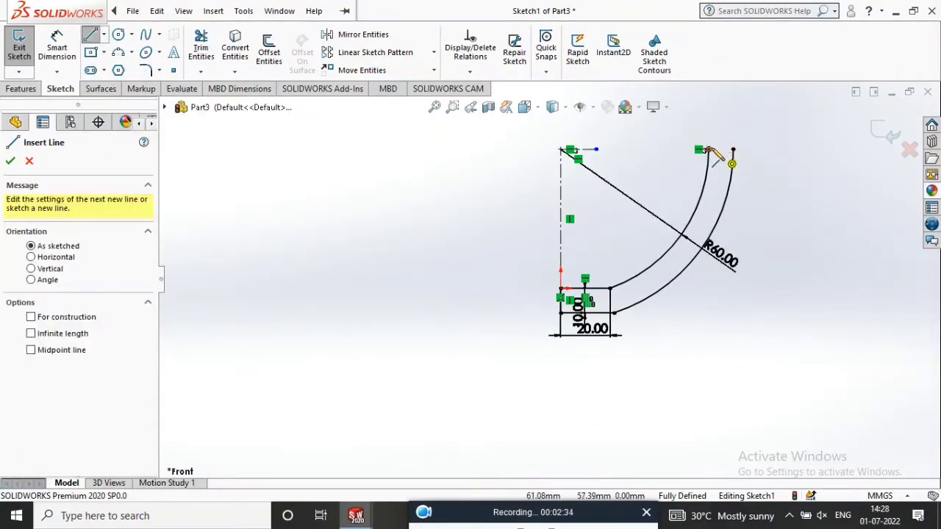
click(732, 150)
right_click(726, 124)
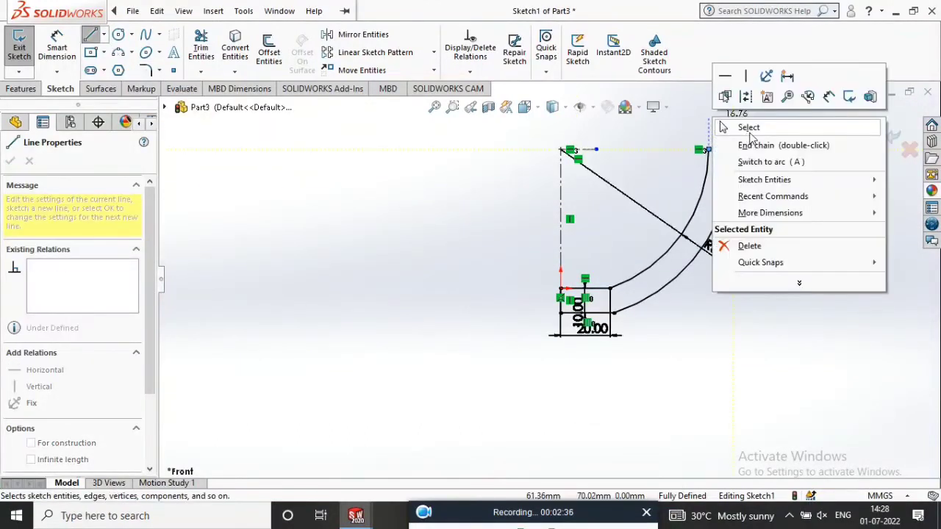
click(739, 126)
Revolve the closed profile 360° about the vertical centerline into a solid bowl
click(20, 88)
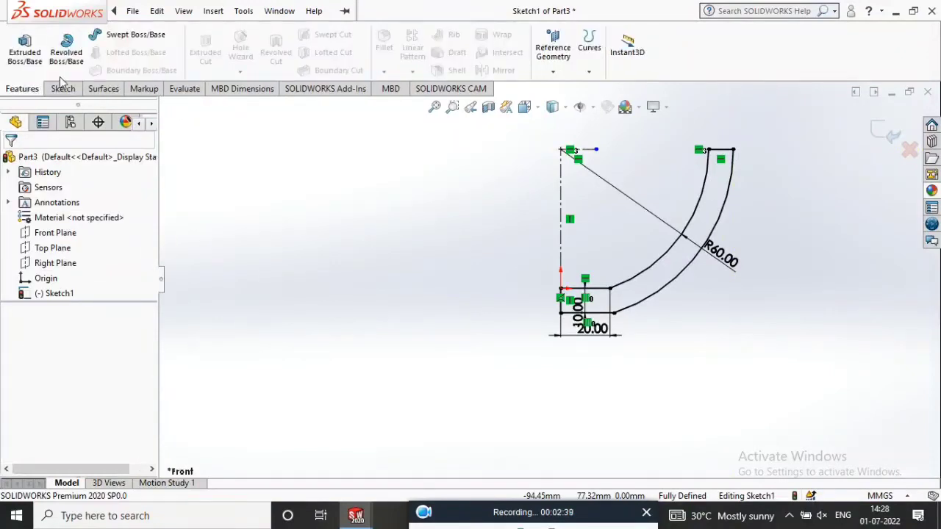
click(67, 55)
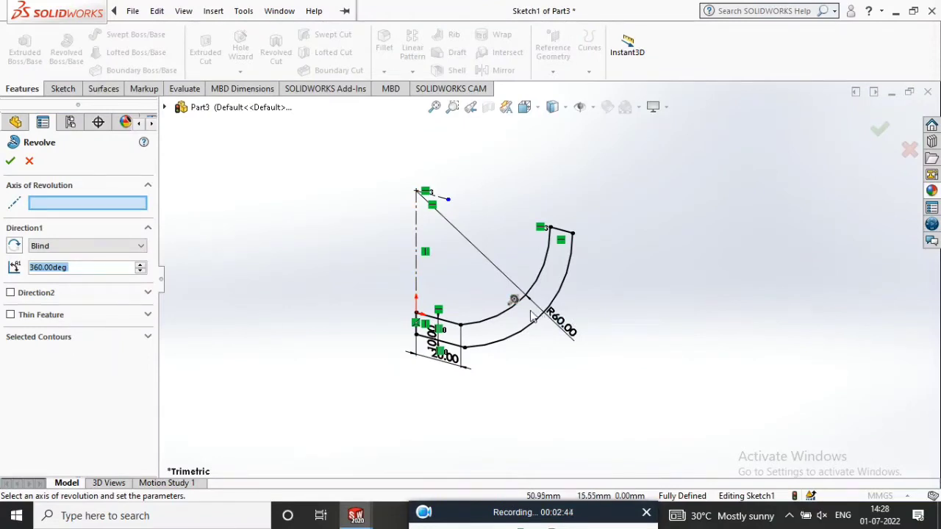
click(416, 239)
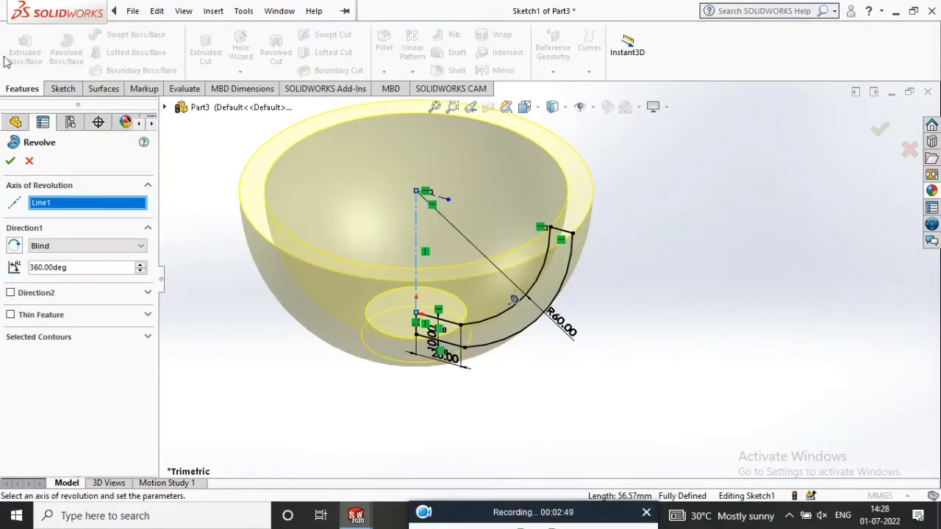
click(10, 161)
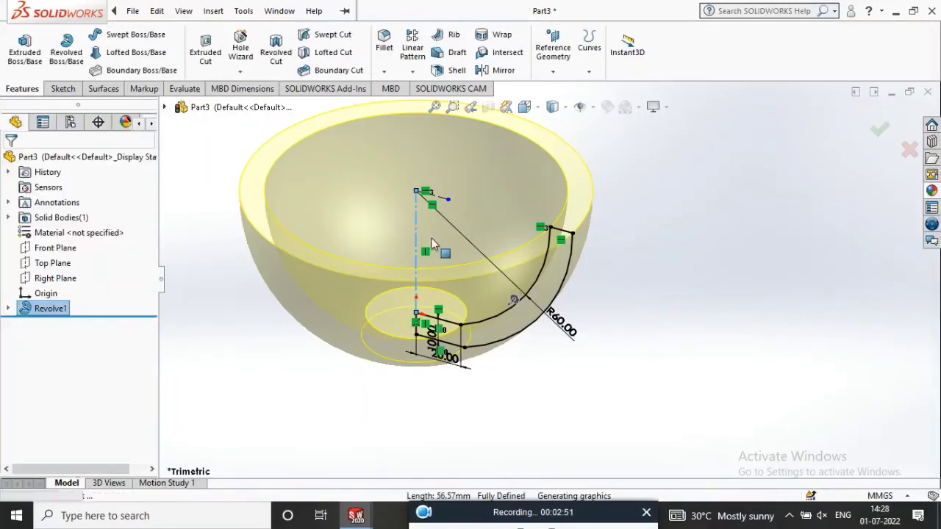
Change the scene behind the bowl to a plain white background
mouse_move(446, 256)
middle_down()
mouse_move(383, 343)
mouse_move(403, 309)
middle_up()
mouse_move(499, 502)
drag(445, 495, 435, 523)
scroll(403, 279, up, 4)
middle_drag(403, 279, 547, 273)
click(639, 109)
click(638, 130)
scroll(525, 230, down, 3)
middle_drag(524, 229, 485, 199)
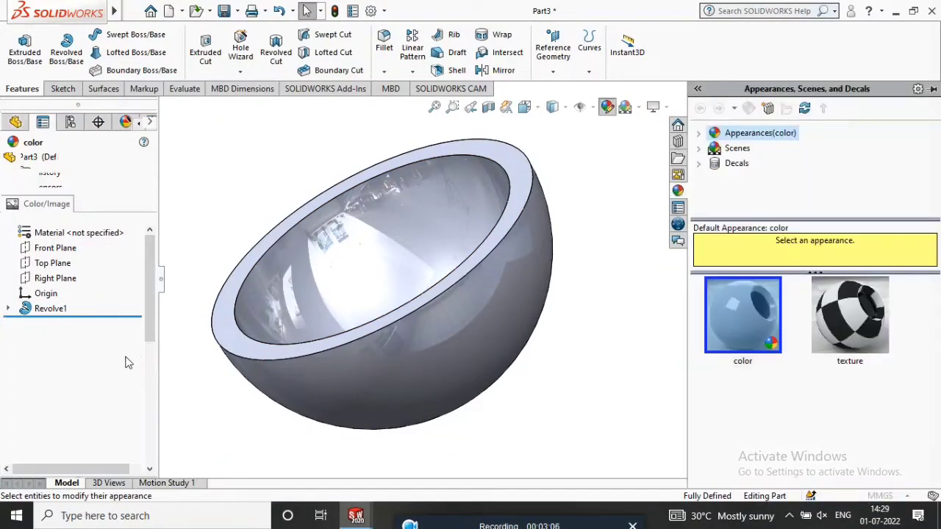
Color the whole part bright blue with RGB values 0, 214, 255
click(78, 442)
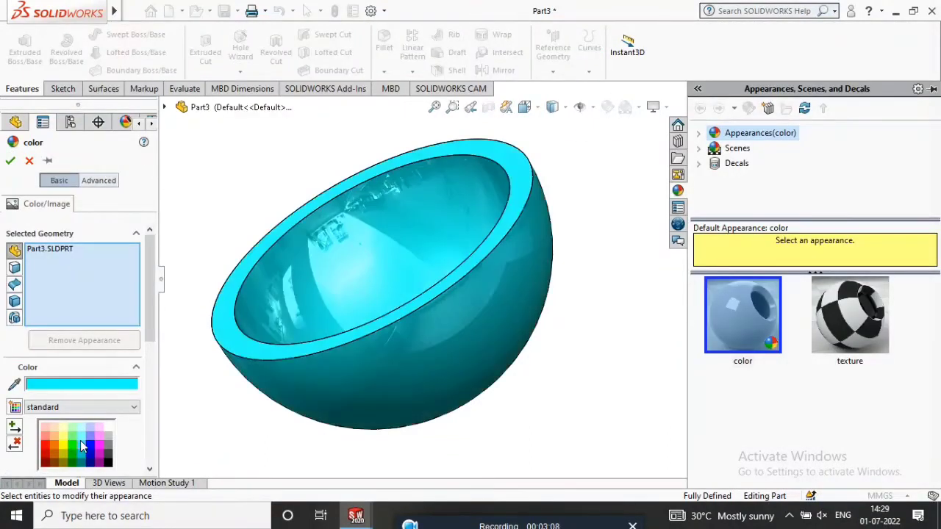
drag(152, 331, 147, 415)
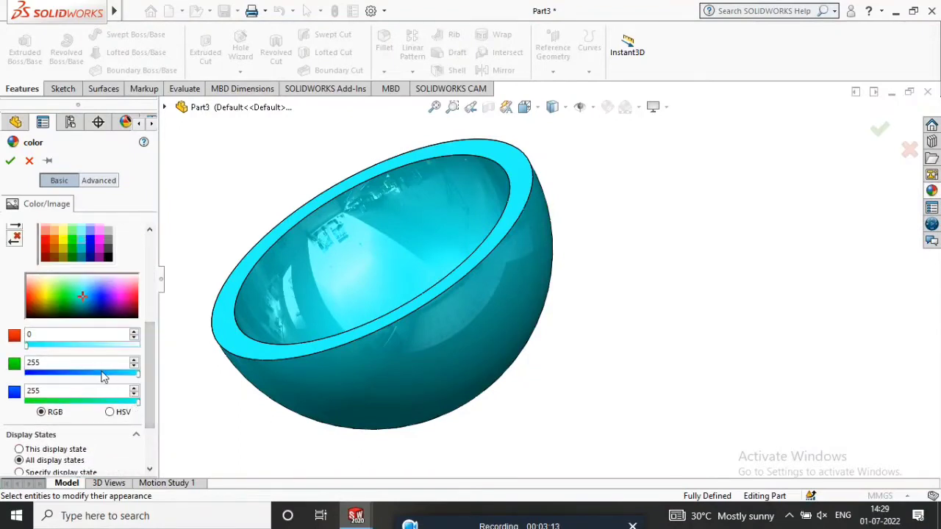
drag(135, 375, 121, 375)
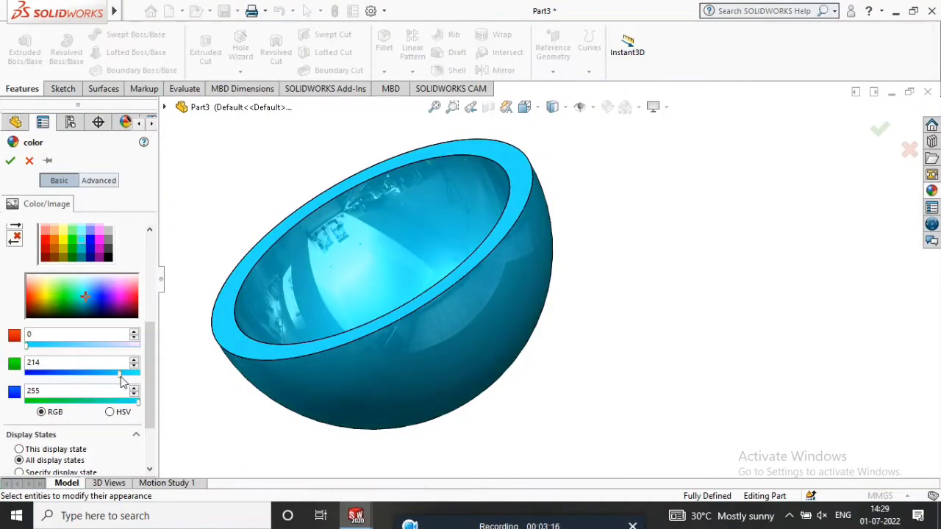
scroll(110, 434, down, 3)
scroll(53, 316, up, 5)
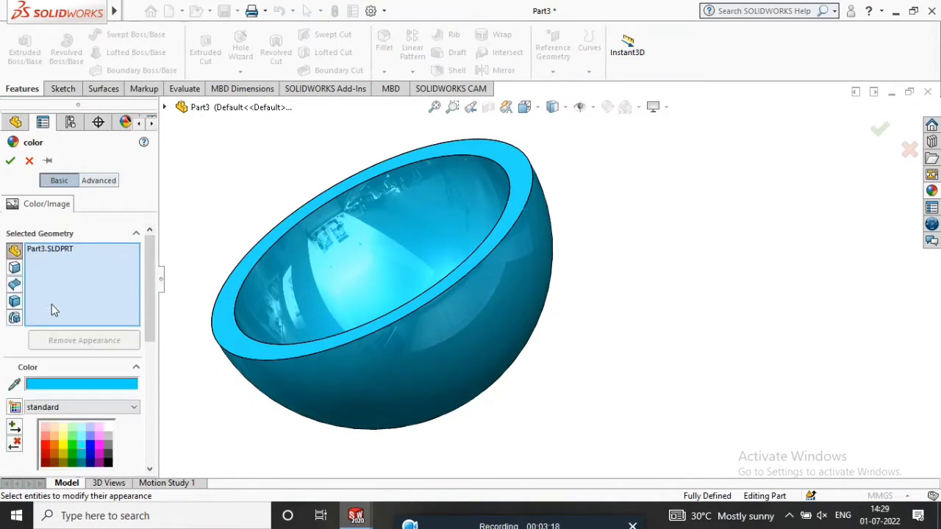
click(11, 166)
On the Front Plane, sketch a circle about 51 mm in diameter centered on the midpoint of the bowl's rim edge
middle_drag(326, 359, 381, 296)
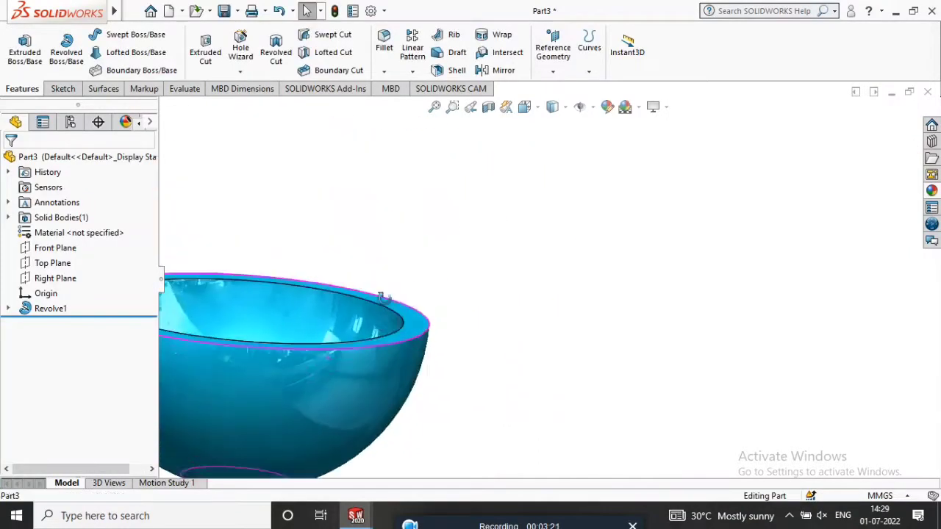
scroll(344, 374, up, 4)
middle_drag(343, 375, 380, 378)
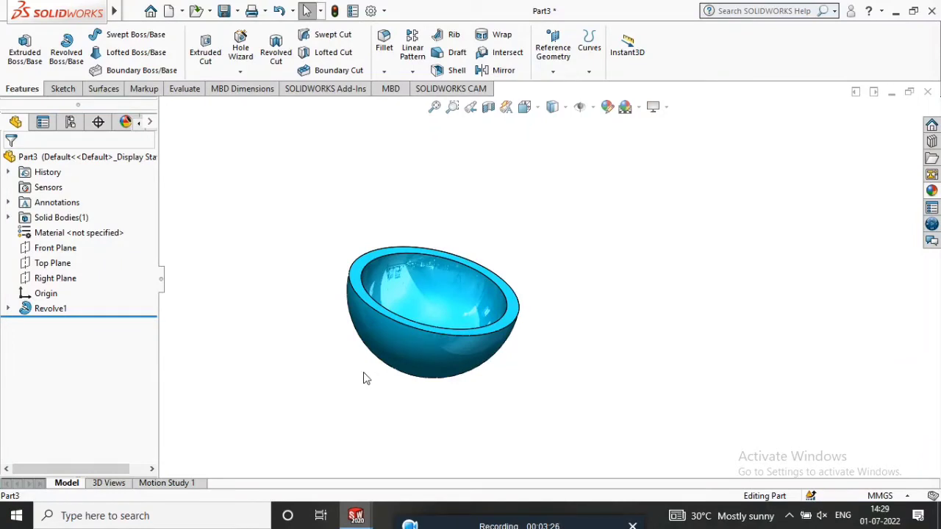
click(59, 248)
right_click(74, 249)
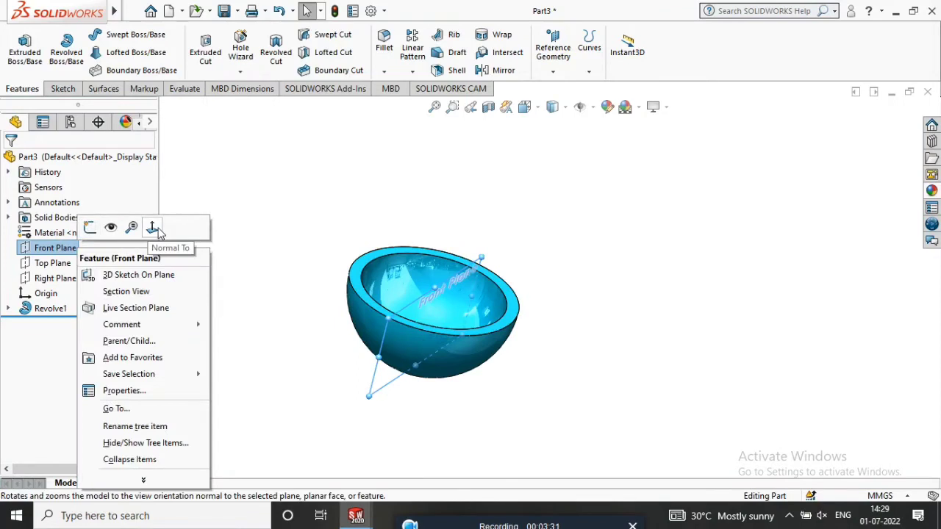
click(156, 231)
right_click(329, 272)
click(358, 269)
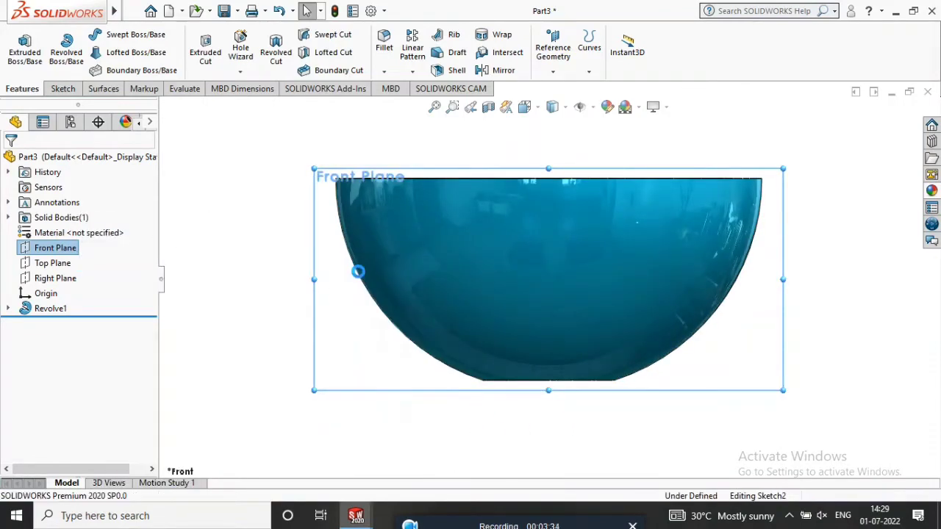
click(118, 37)
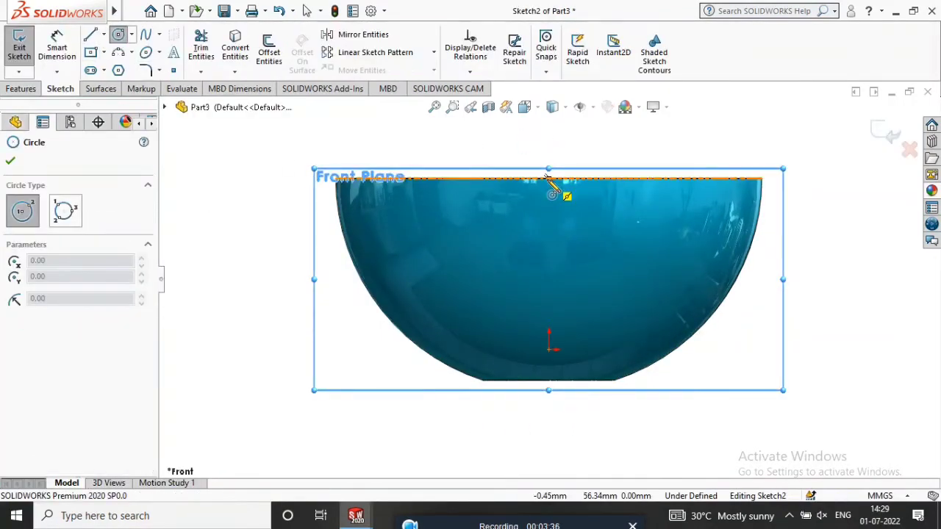
click(548, 178)
click(572, 254)
Dimension the circle's diameter to 70.20 mm
click(56, 48)
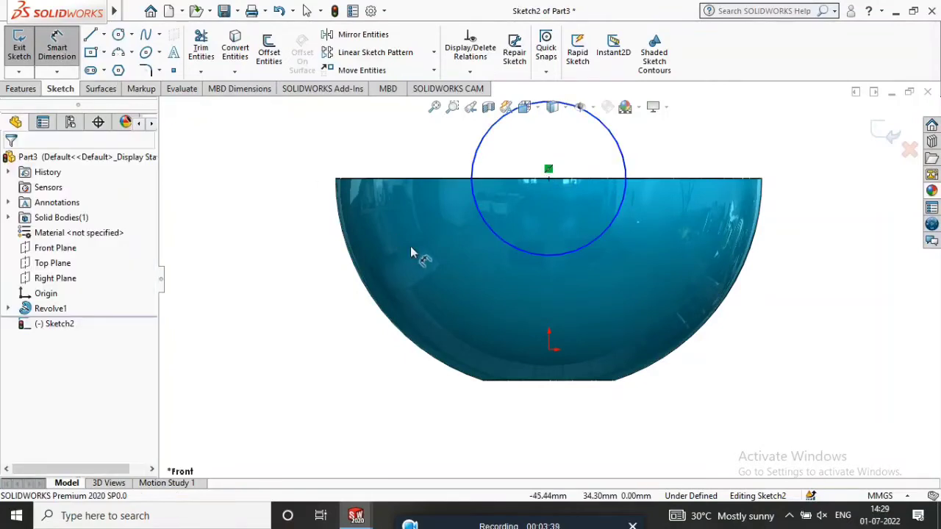
click(469, 196)
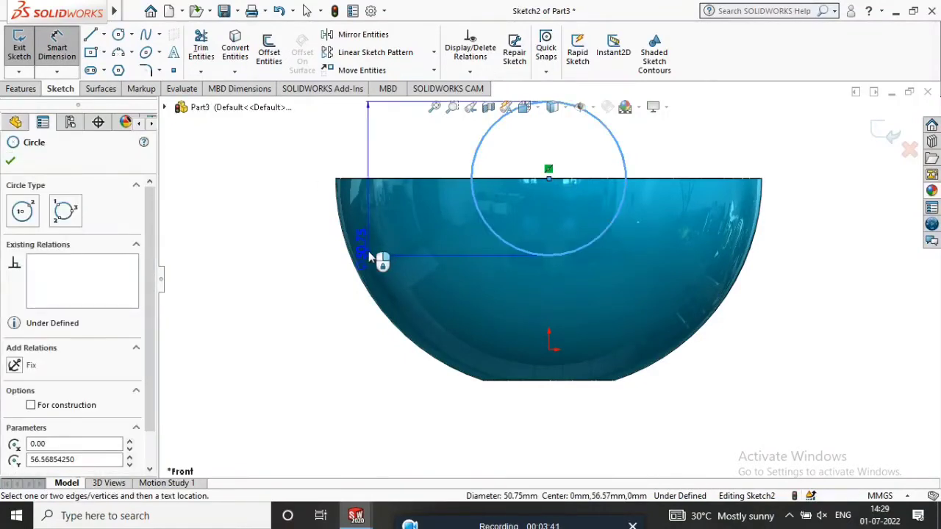
click(281, 257)
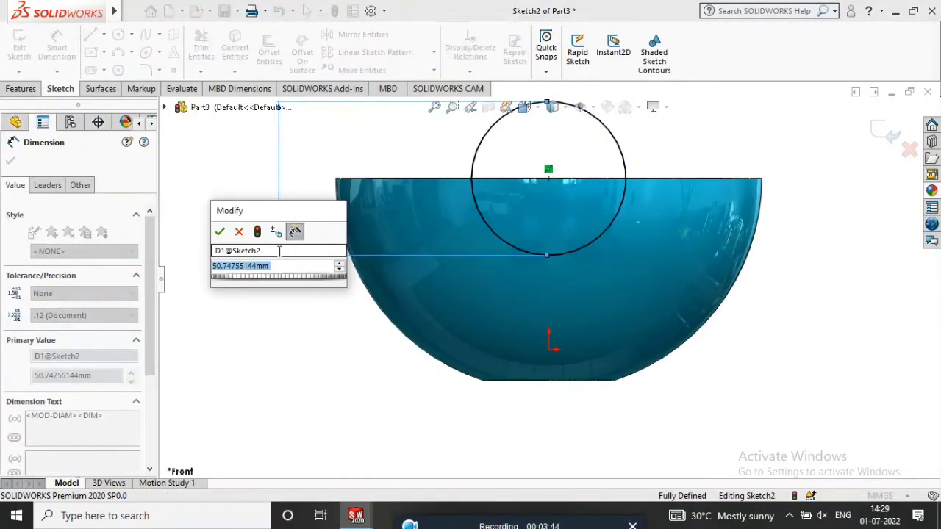
text(50.75)
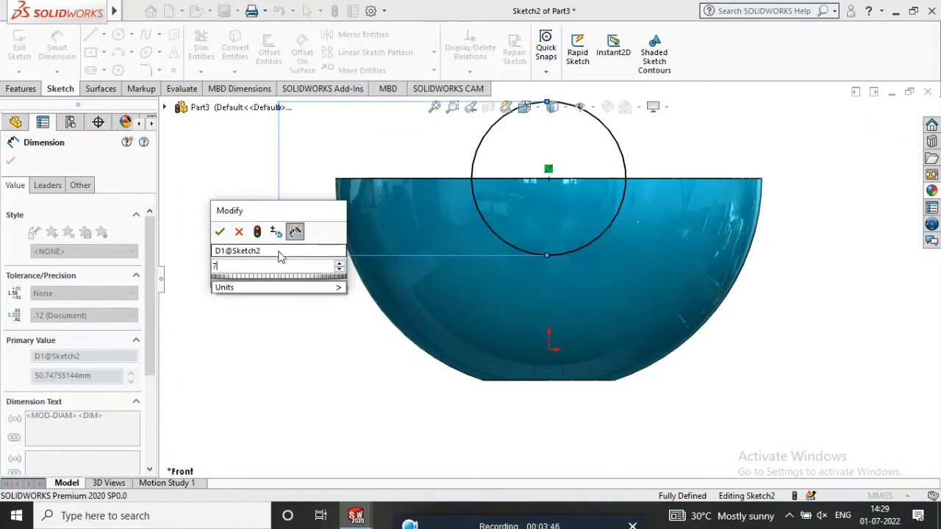
key(Return)
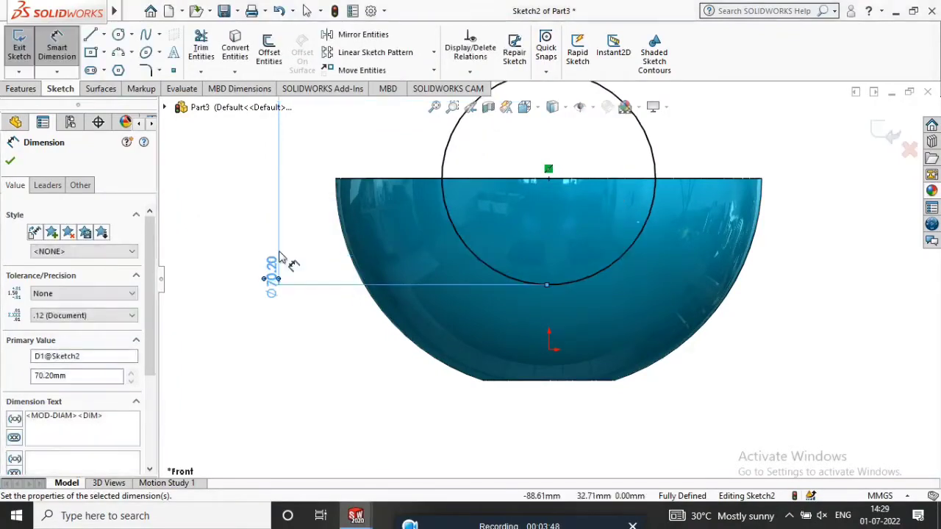
click(10, 162)
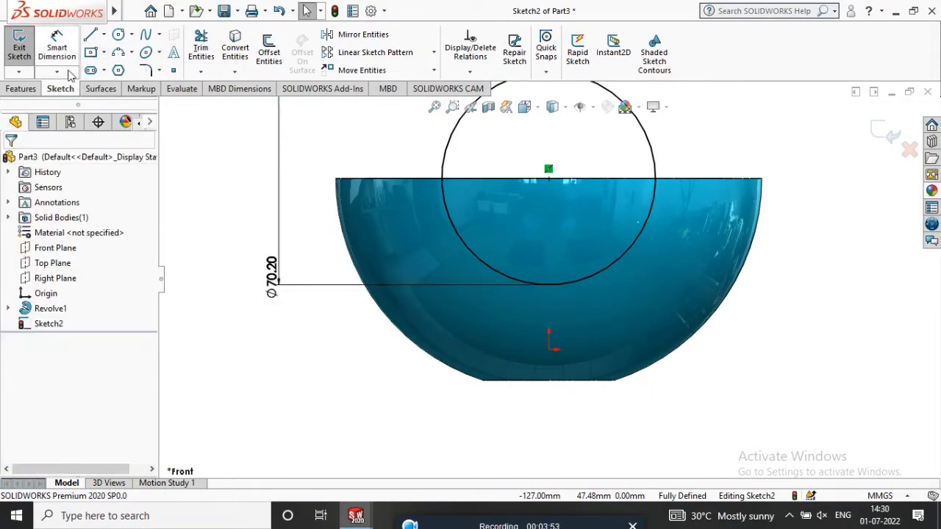
Cut-extrude the circle through one side of the bowl wall, with reversed direction and the Up To Next end condition
click(20, 89)
click(206, 56)
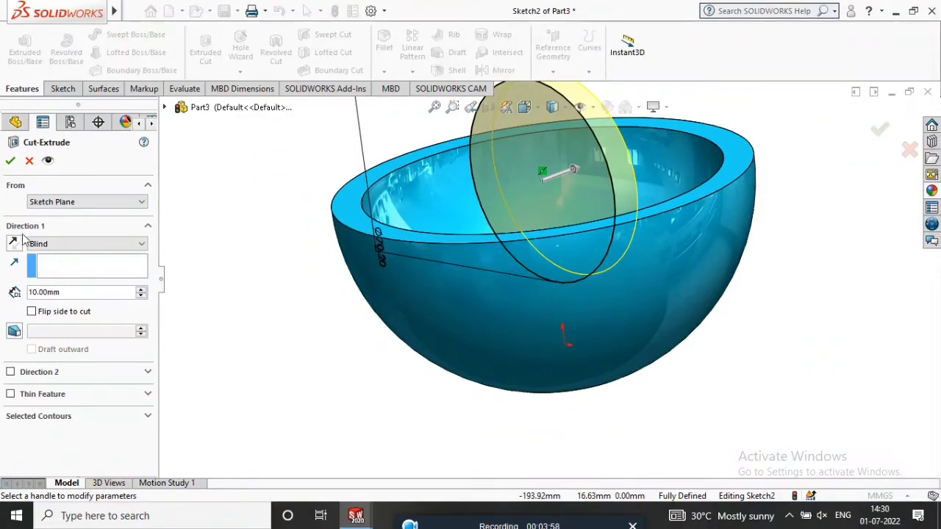
click(15, 244)
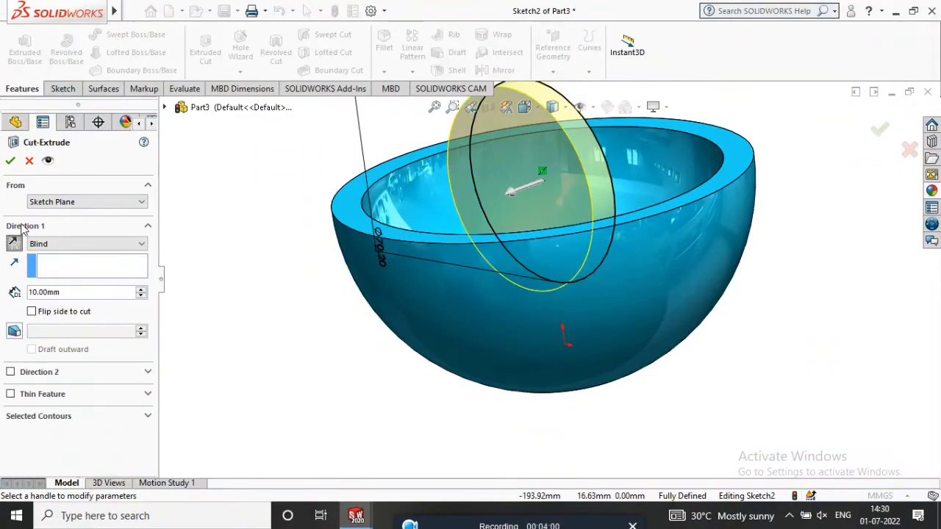
click(62, 246)
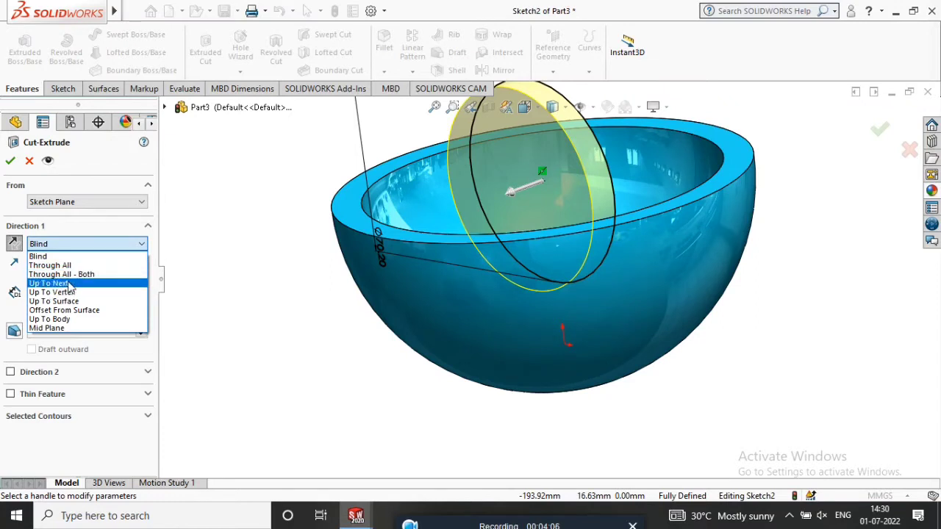
click(70, 284)
click(9, 161)
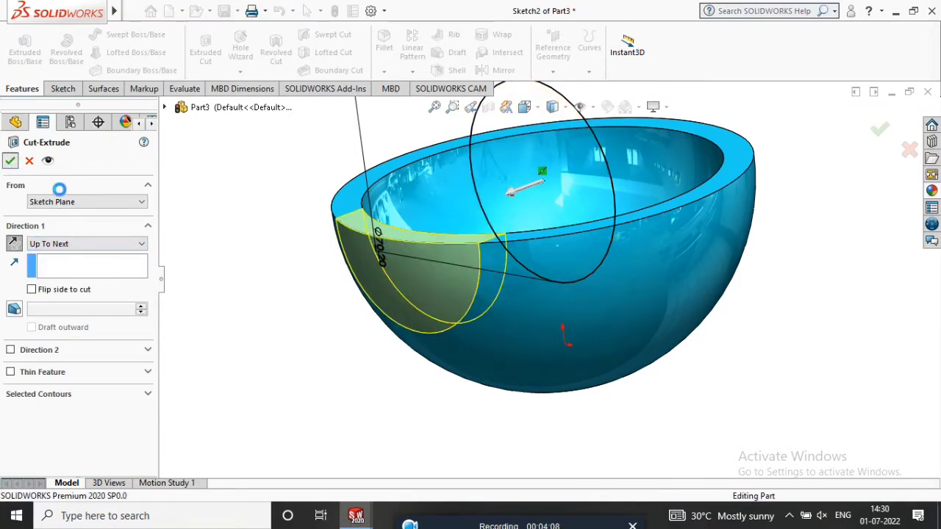
Convert the edge of the bowl's flat circular base into a sketch and extrude it 10 mm as a merged boss
middle_drag(505, 224, 497, 198)
click(529, 289)
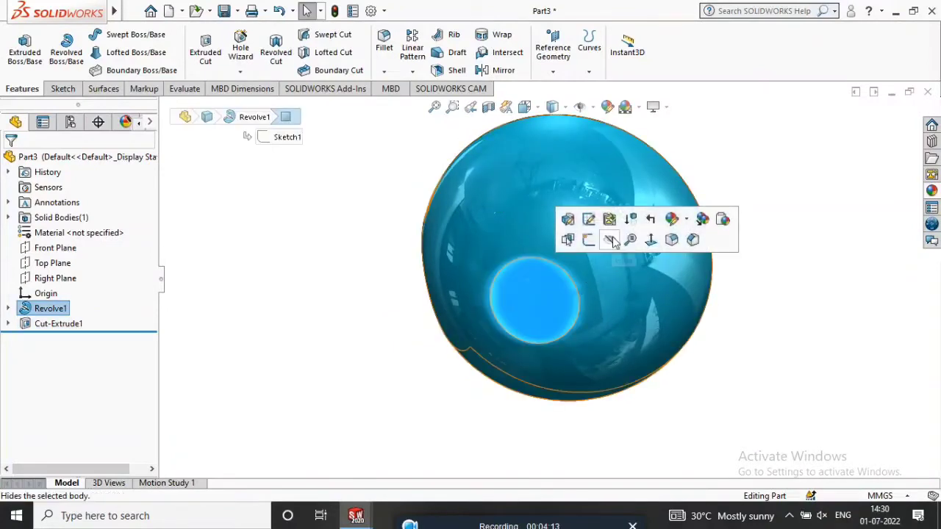
click(651, 240)
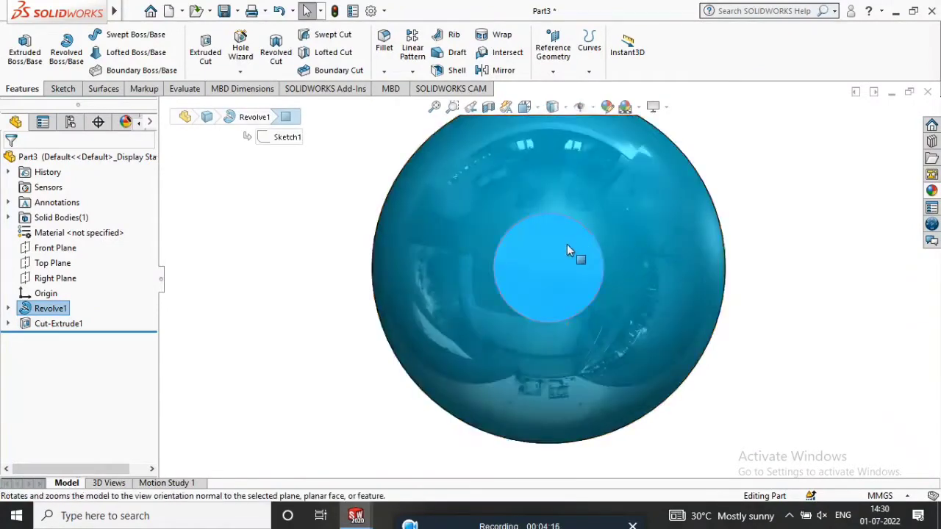
right_click(523, 201)
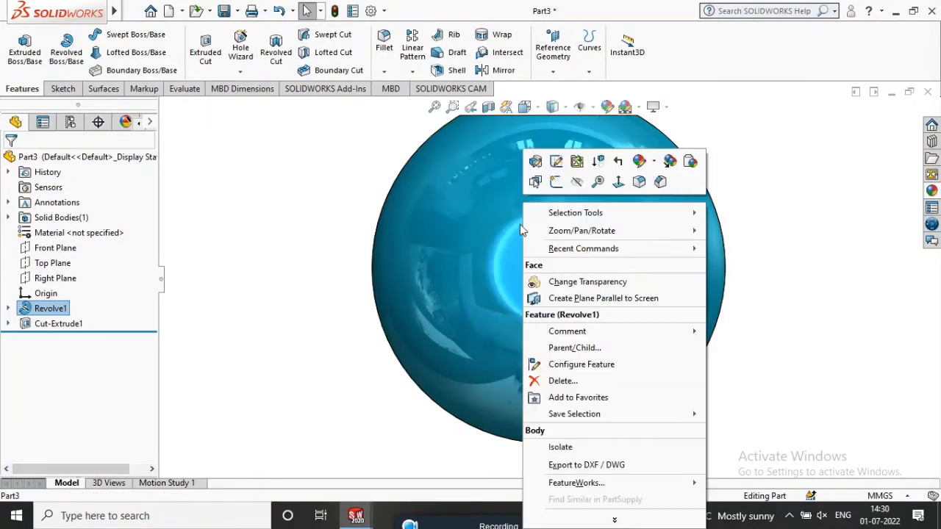
click(557, 181)
click(235, 45)
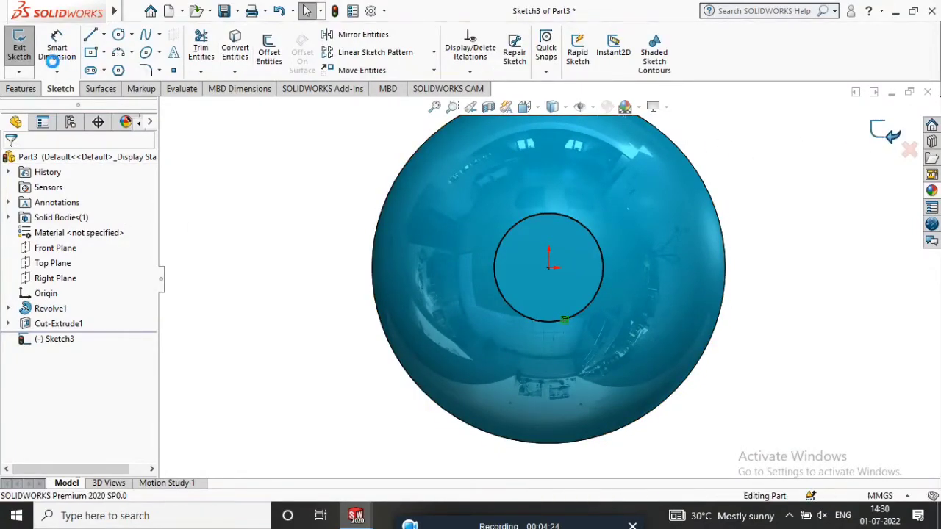
click(19, 45)
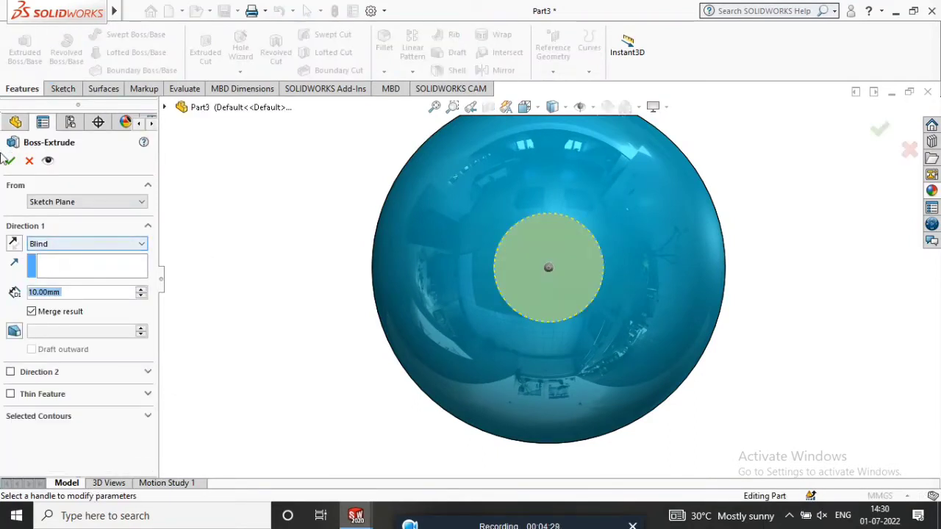
click(10, 162)
On the end face of the base boss, sketch a circle about 22 mm in diameter centered on the origin
middle_drag(452, 249, 479, 294)
click(480, 297)
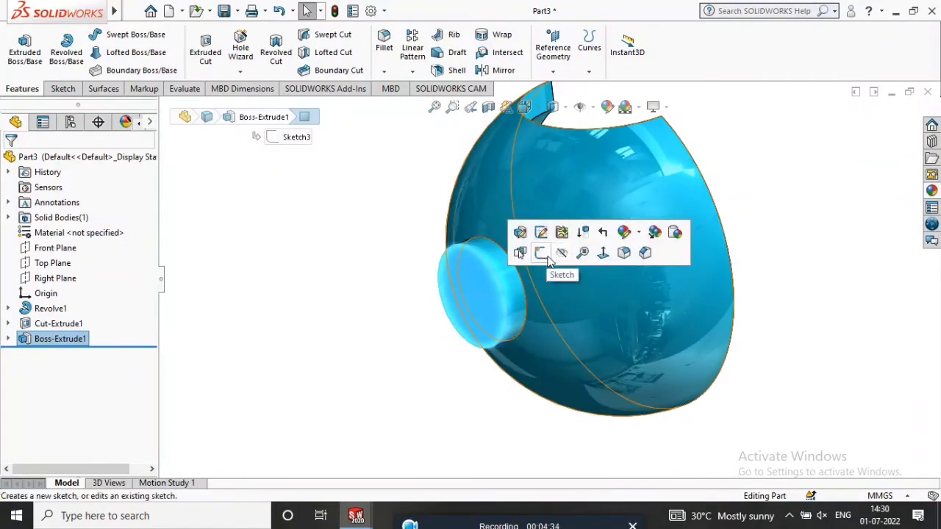
click(543, 250)
click(118, 35)
middle_drag(472, 296, 503, 292)
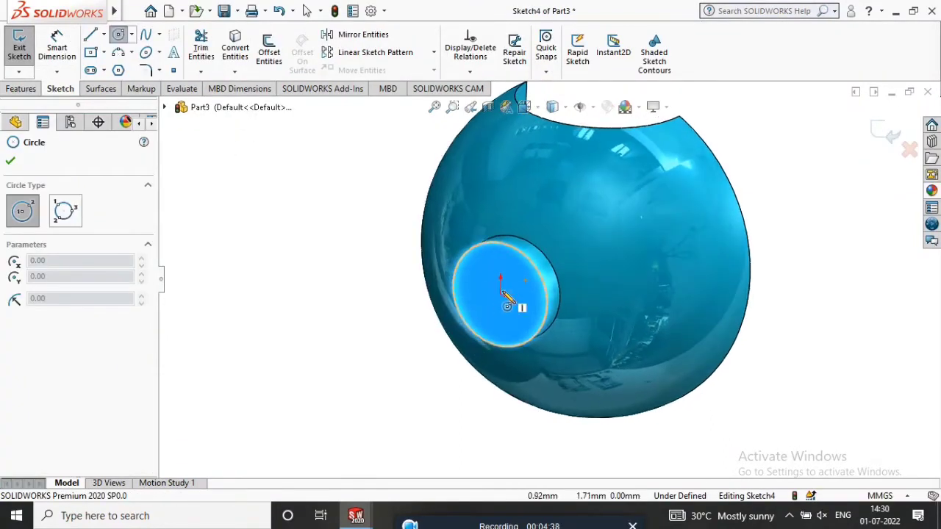
click(500, 296)
click(525, 305)
Dimension the circle's diameter to 20 mm
click(57, 48)
click(465, 264)
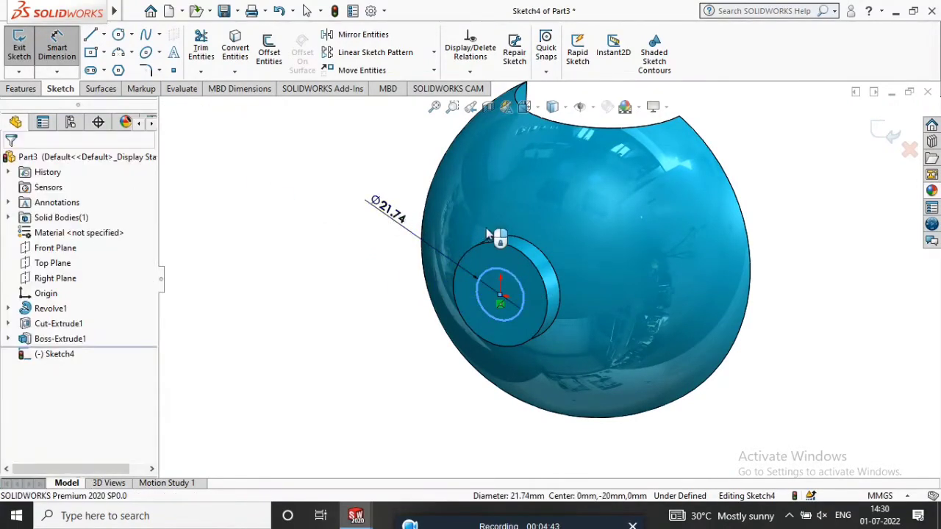
click(488, 234)
text(20)
key(Return)
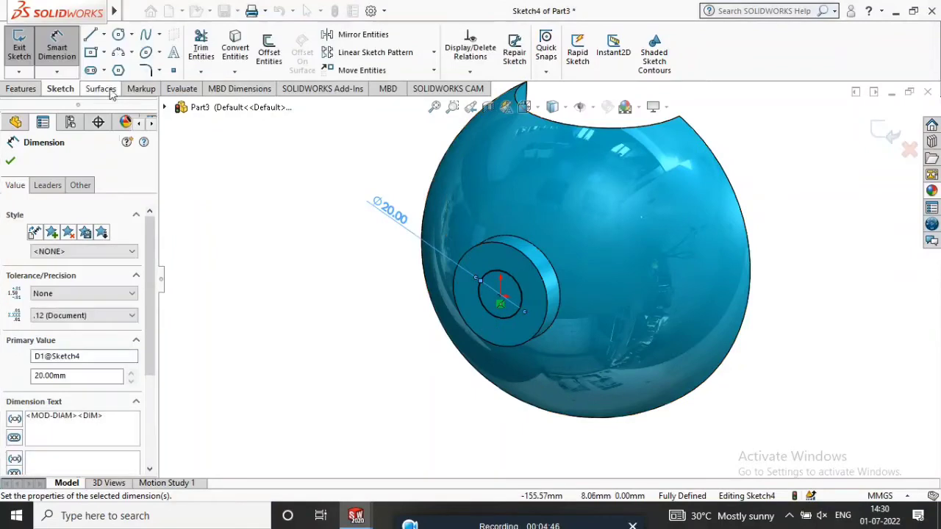
click(9, 162)
Cut-extrude the 20 mm circle through the boss and bowl bottom with the Through All end condition
click(22, 89)
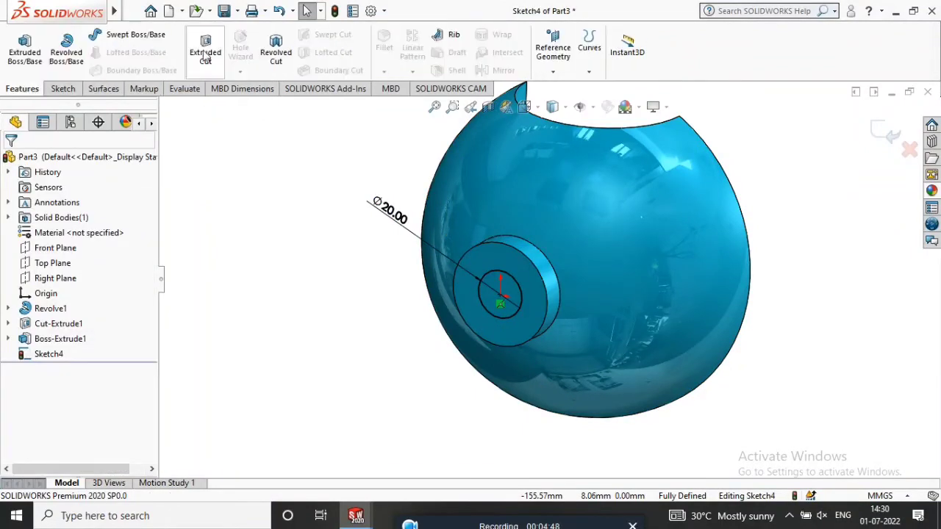
click(70, 243)
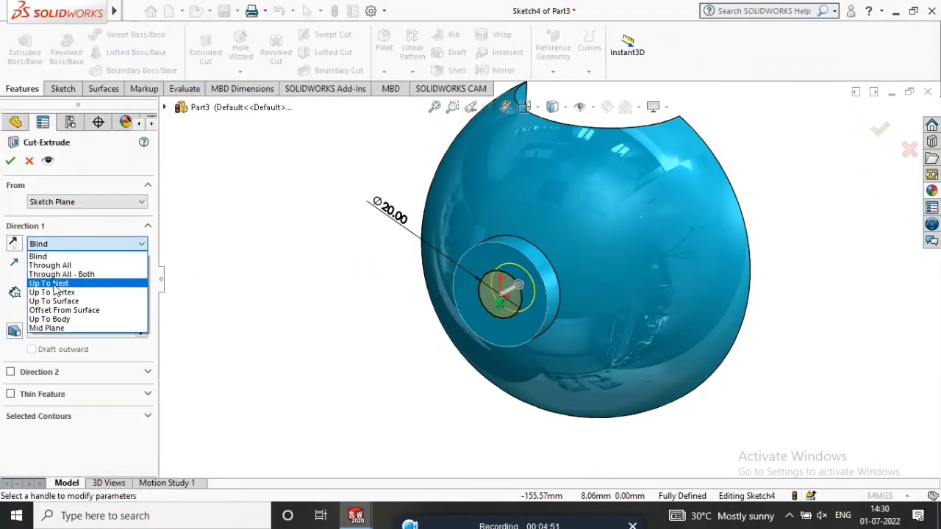
click(66, 265)
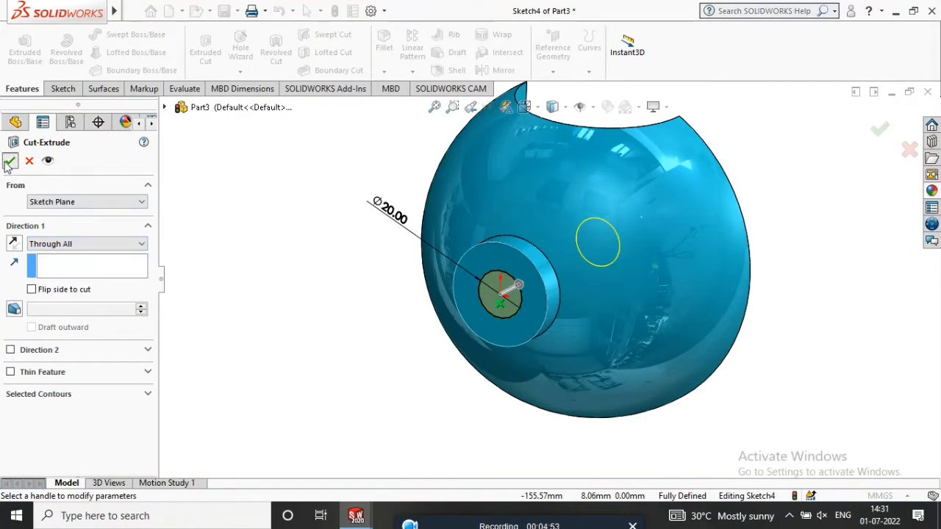
click(9, 161)
Create a mid-plane reference plane between the Right Plane and the Front Plane
middle_drag(458, 300, 316, 299)
click(74, 284)
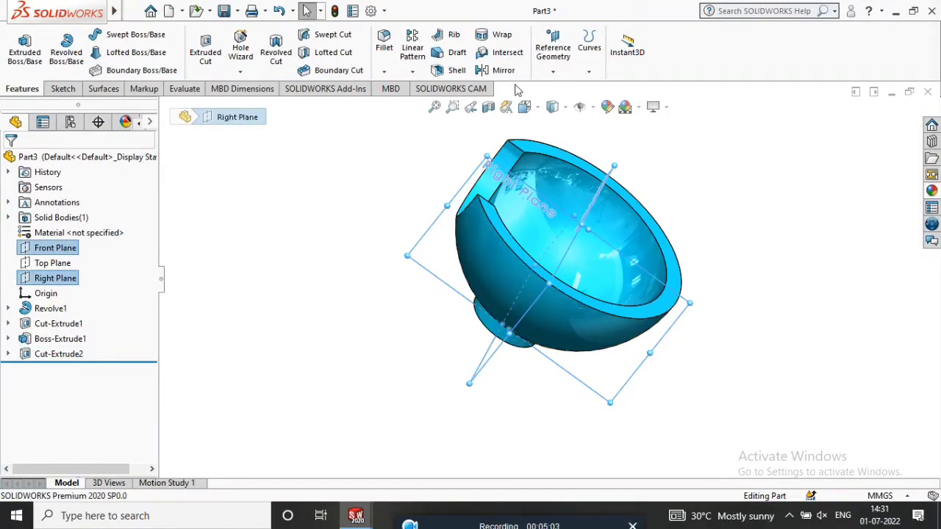
click(551, 50)
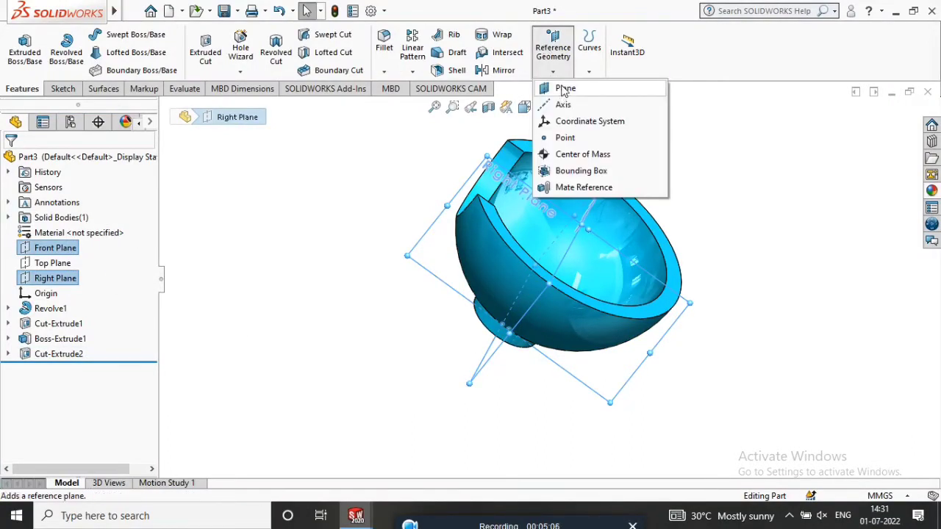
click(565, 89)
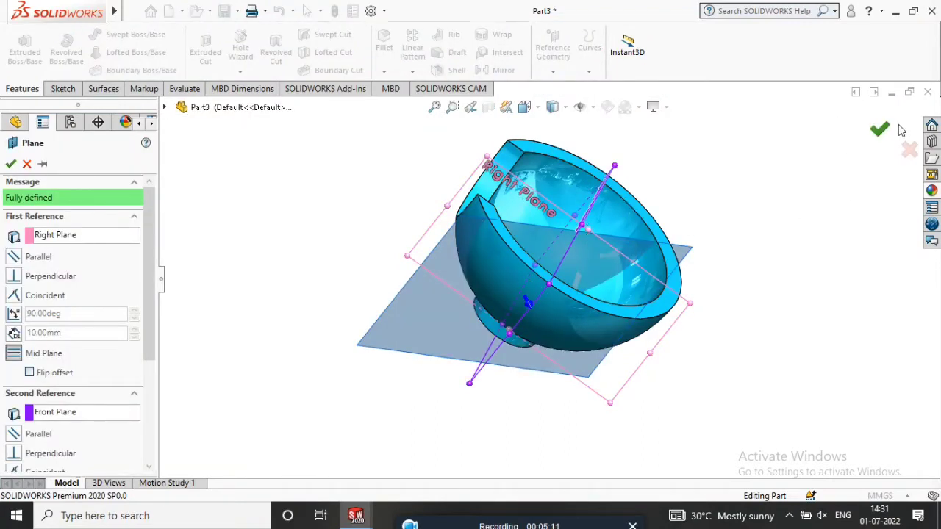
click(881, 130)
On the new plane, sketch a vertical straight slot about 28 mm wide, running about 32 mm down from the rim's midpoint between arc centers
right_click(441, 335)
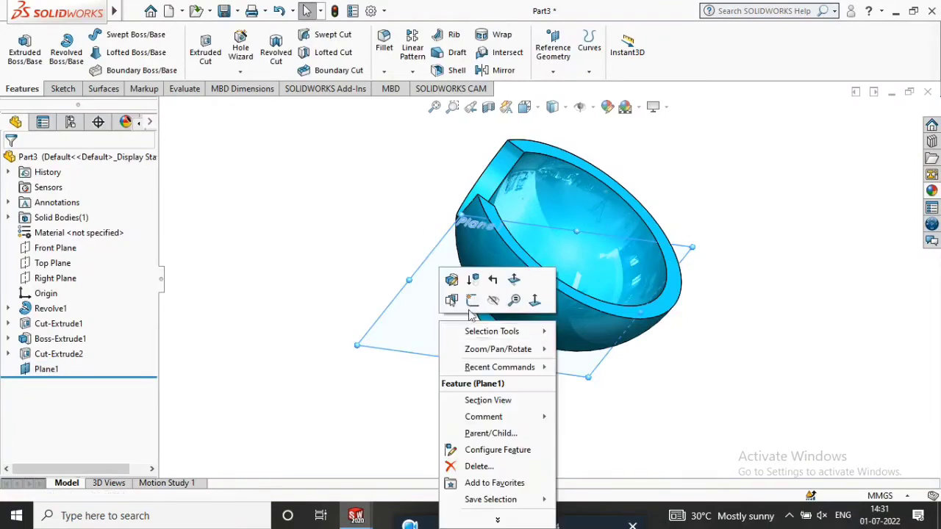
click(535, 300)
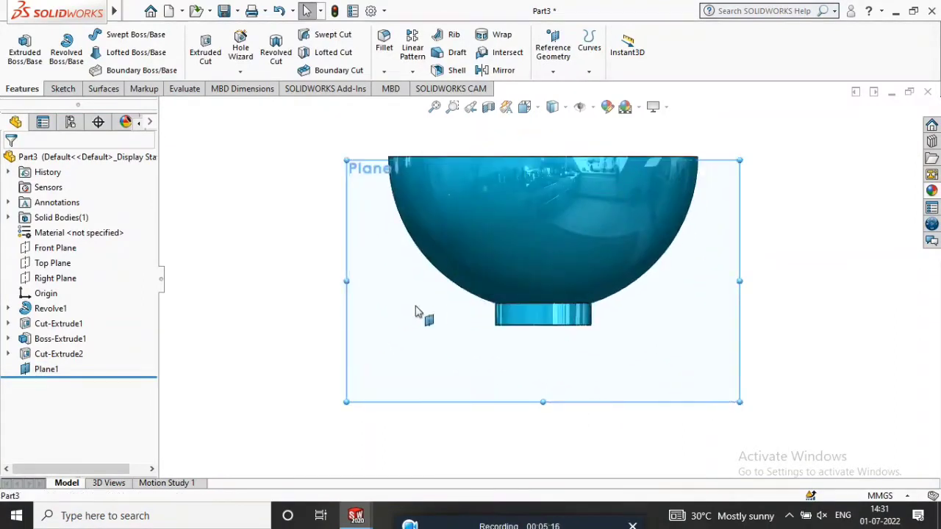
click(449, 286)
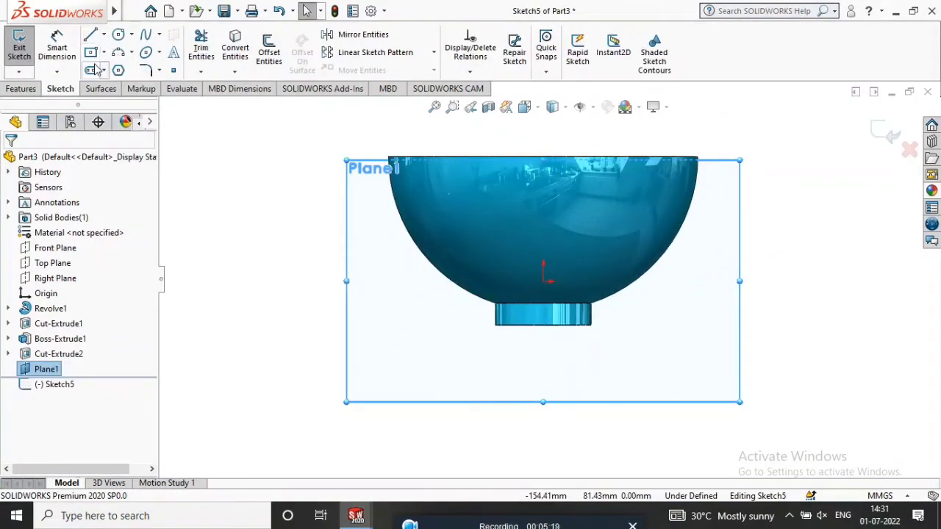
click(92, 70)
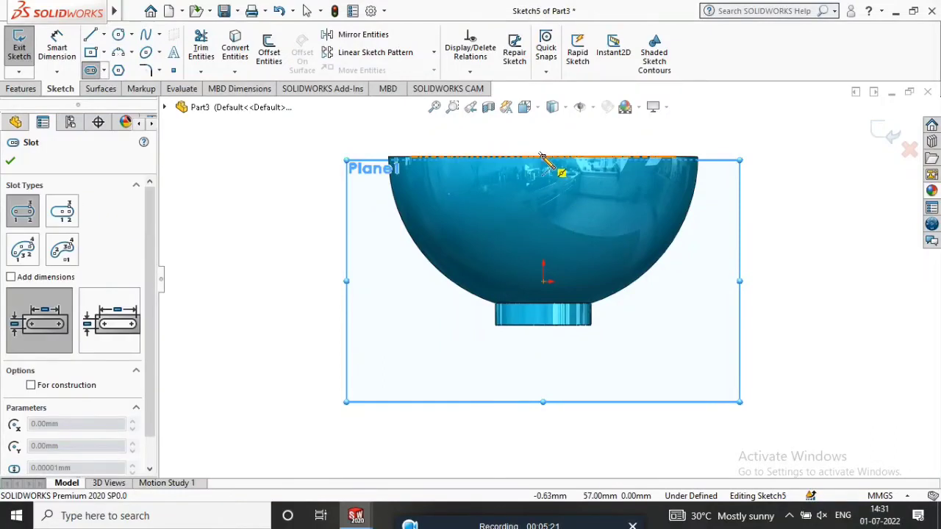
click(543, 157)
click(542, 225)
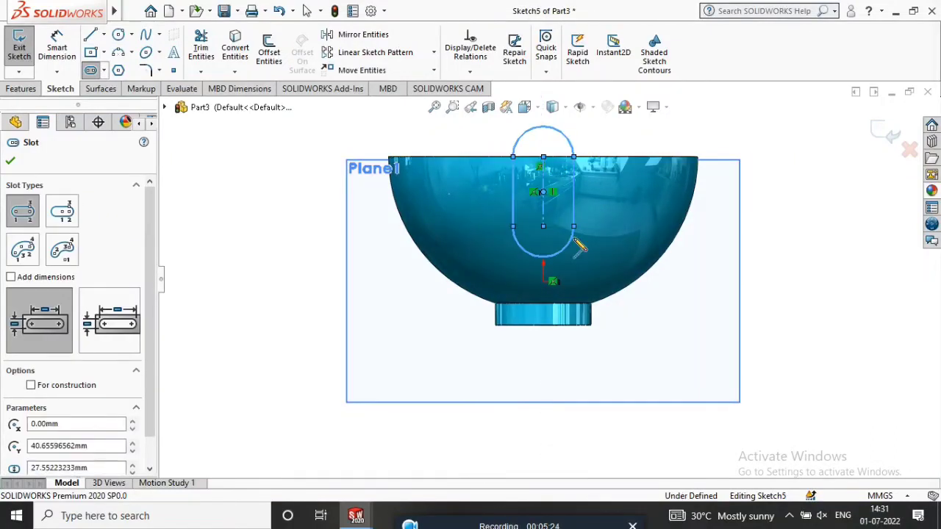
Dimension the slot's center-to-center length to 51 mm
click(56, 48)
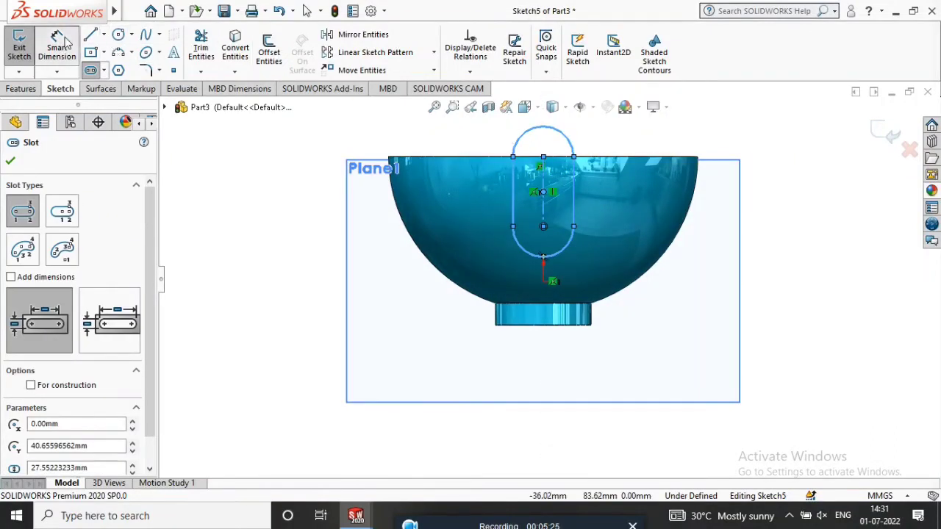
click(544, 190)
click(806, 224)
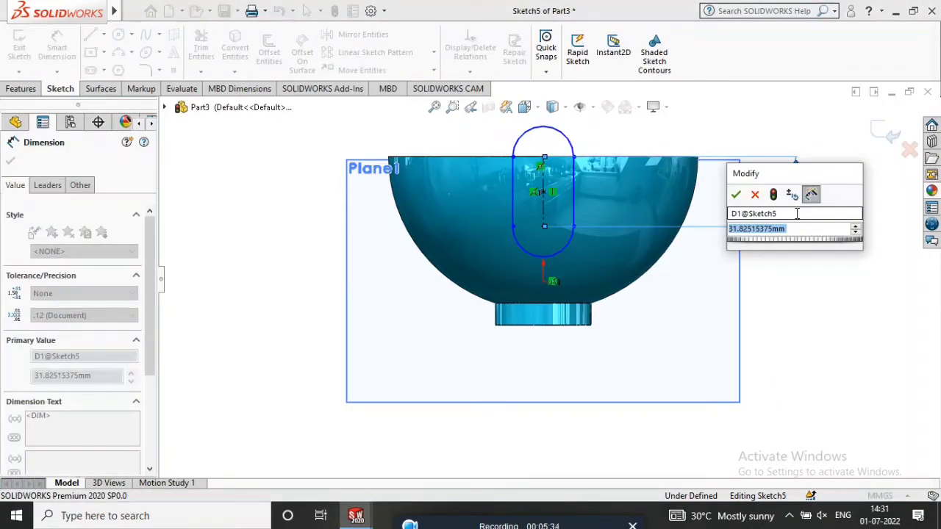
text(51)
key(Return)
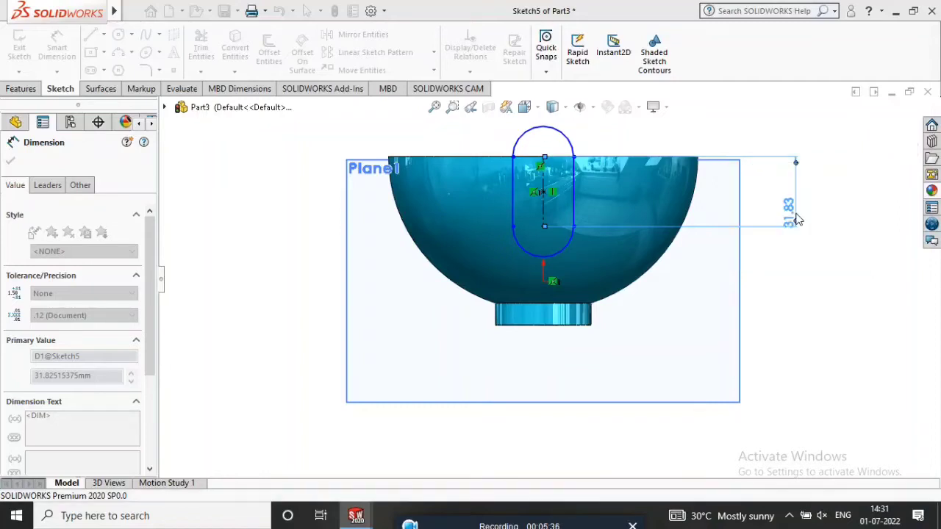
Dimension the radius of the slot's upper end arc to 10.10 mm
click(567, 142)
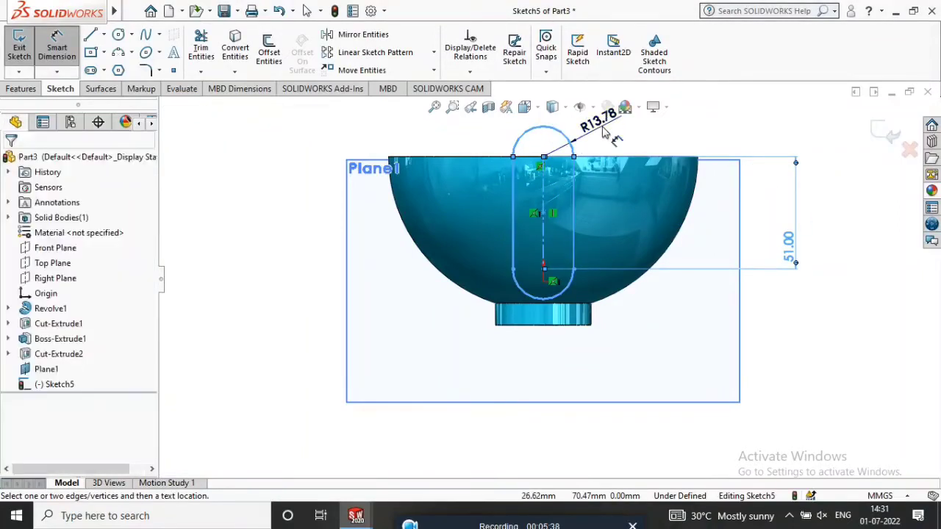
click(605, 126)
text(10.1)
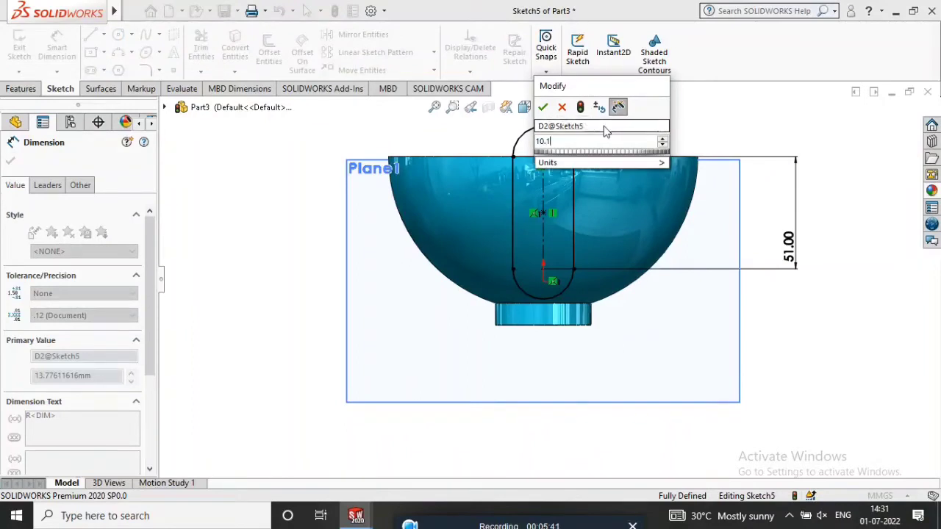
key(Return)
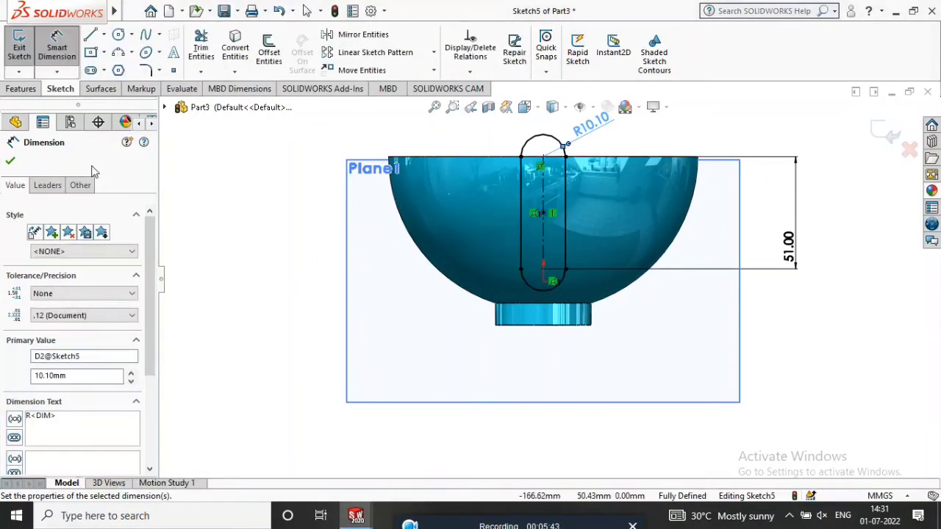
click(11, 162)
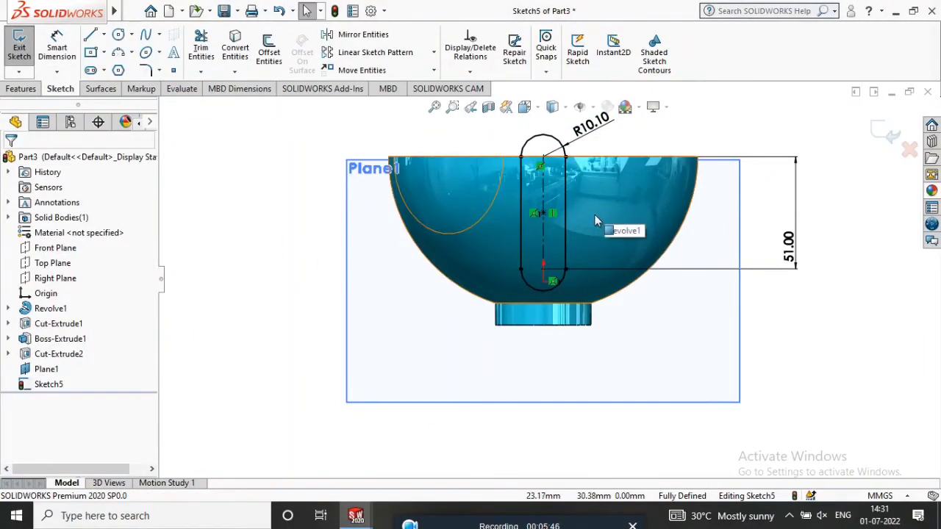
Cut-extrude the slot through one side of the bowl wall, with reversed direction and the Up To Next end condition
click(24, 89)
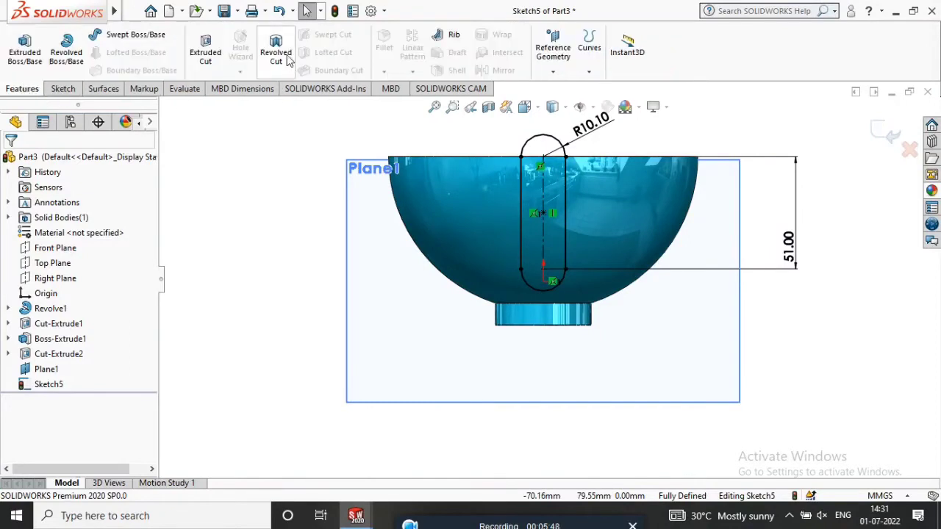
click(210, 47)
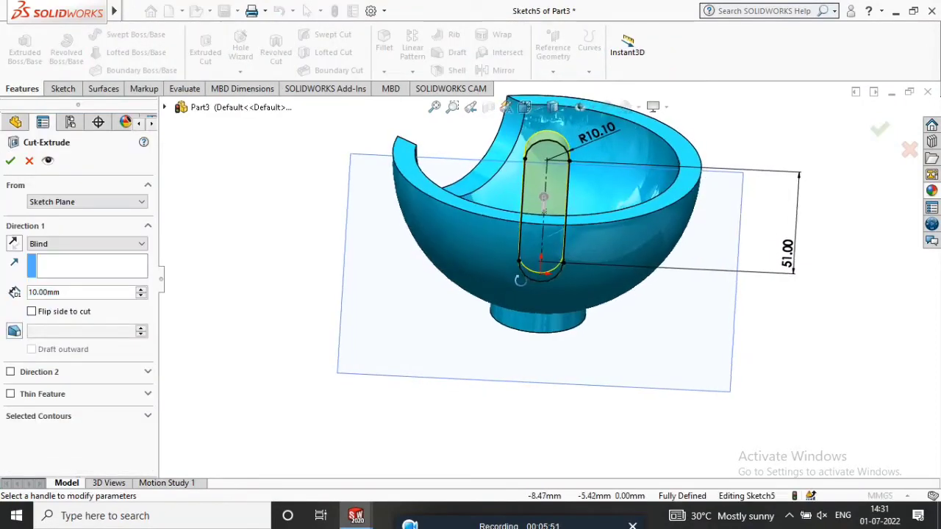
click(83, 244)
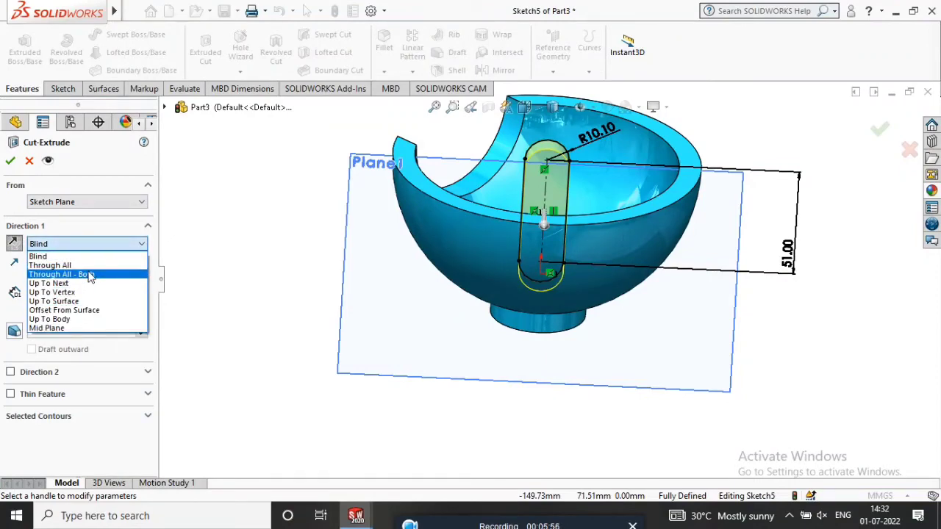
click(86, 284)
middle_drag(409, 326, 441, 298)
scroll(467, 309, down, 3)
click(10, 161)
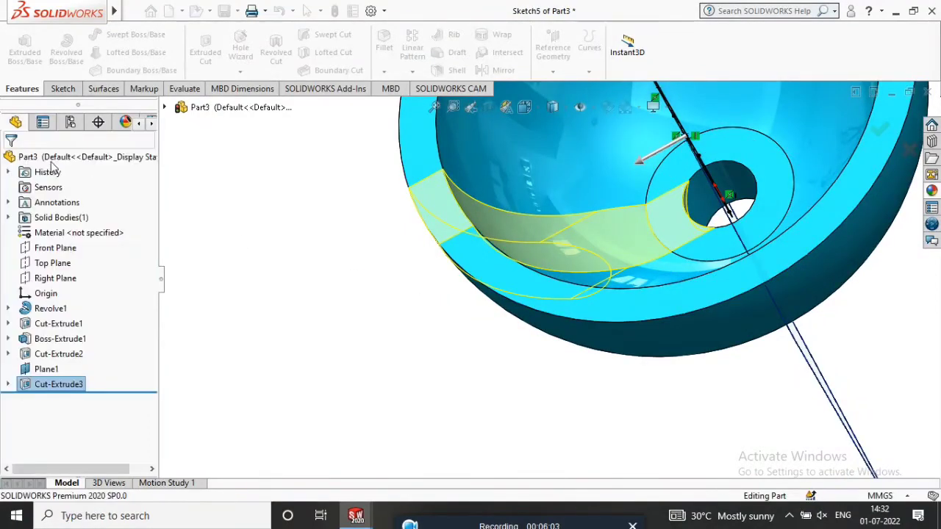
middle_drag(724, 241, 389, 466)
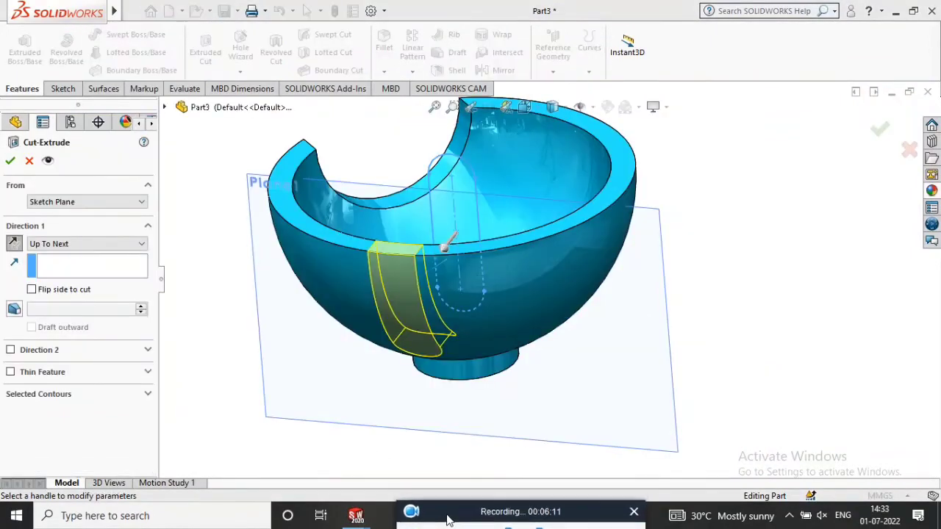
middle_drag(452, 258, 529, 297)
click(11, 160)
Hide the angled reference plane used for the slot sketch
scroll(529, 297, up, 5)
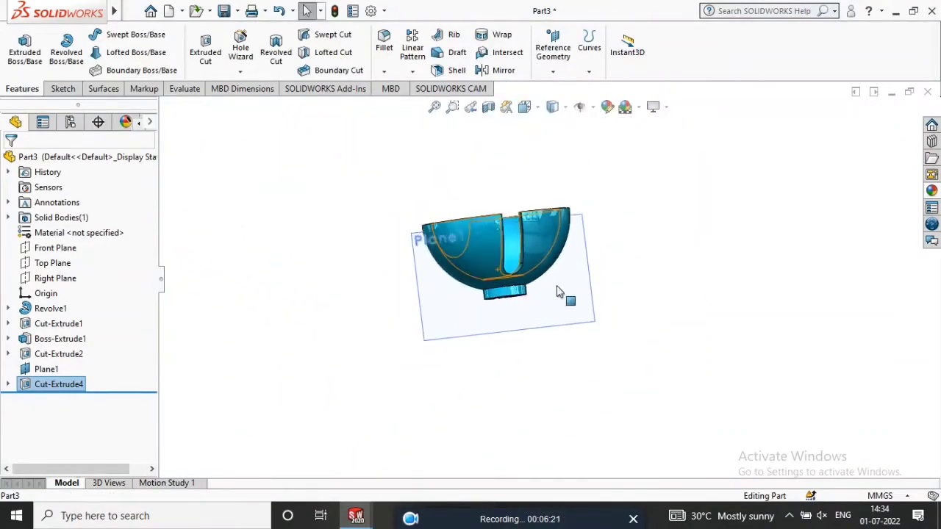
right_click(552, 300)
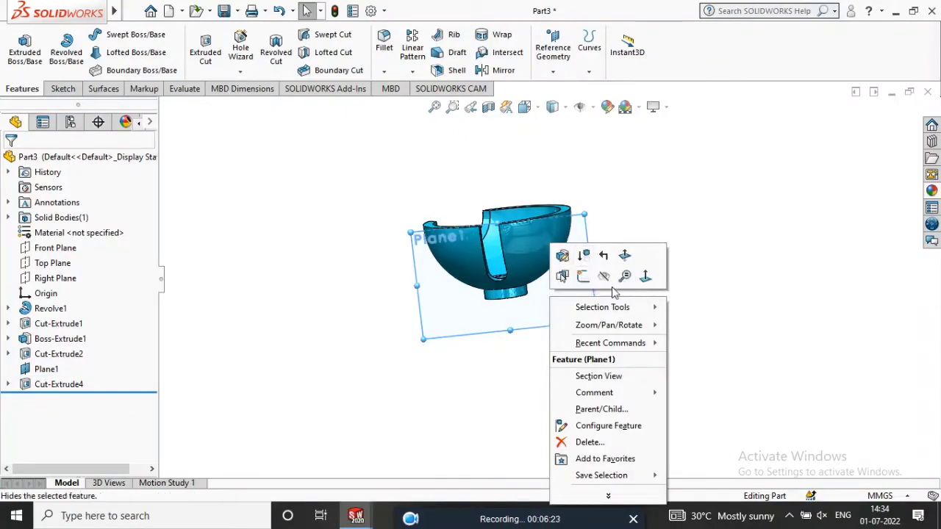
click(604, 278)
middle_drag(609, 287, 330, 218)
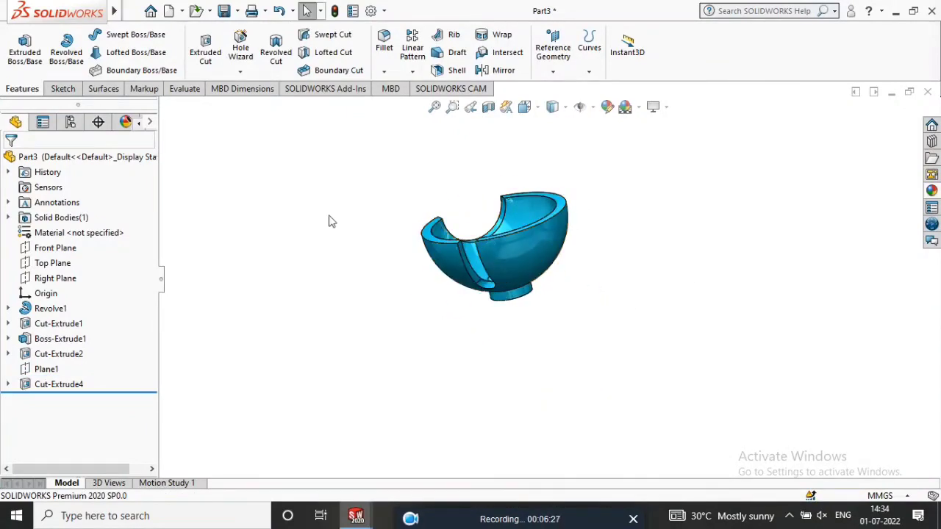
Circular-pattern the slot cut and the circular wall cut about the base bore's edge, with 4 equally spaced instances over 360 degrees
click(78, 386)
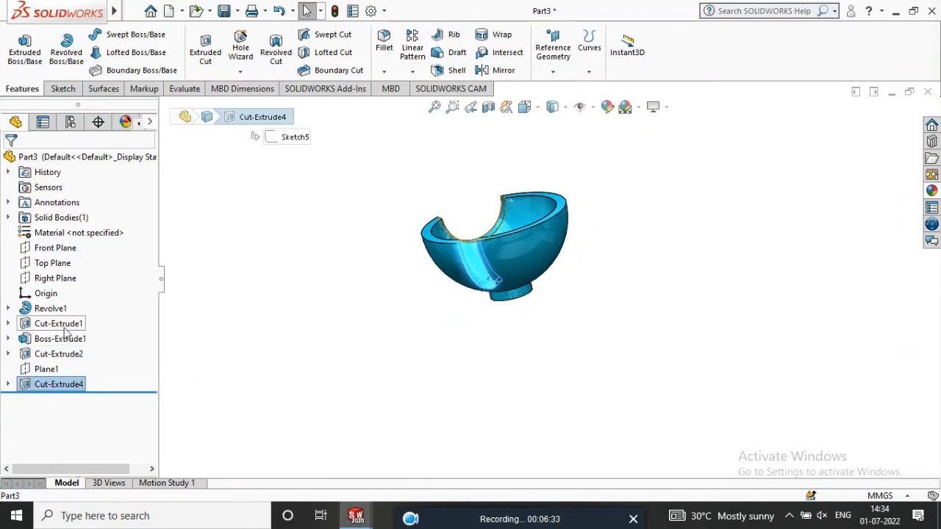
ctrl+click(64, 328)
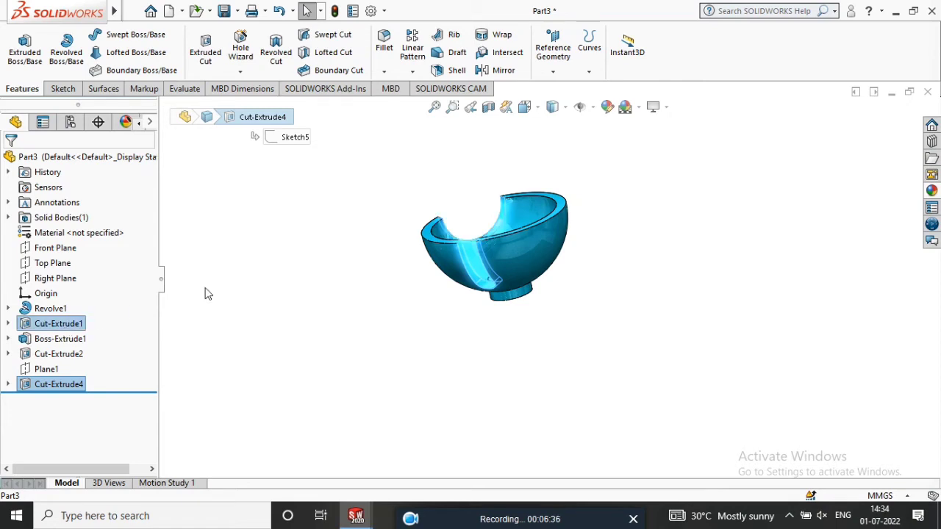
middle_drag(481, 233, 474, 274)
scroll(475, 221, down, 4)
middle_drag(475, 221, 530, 225)
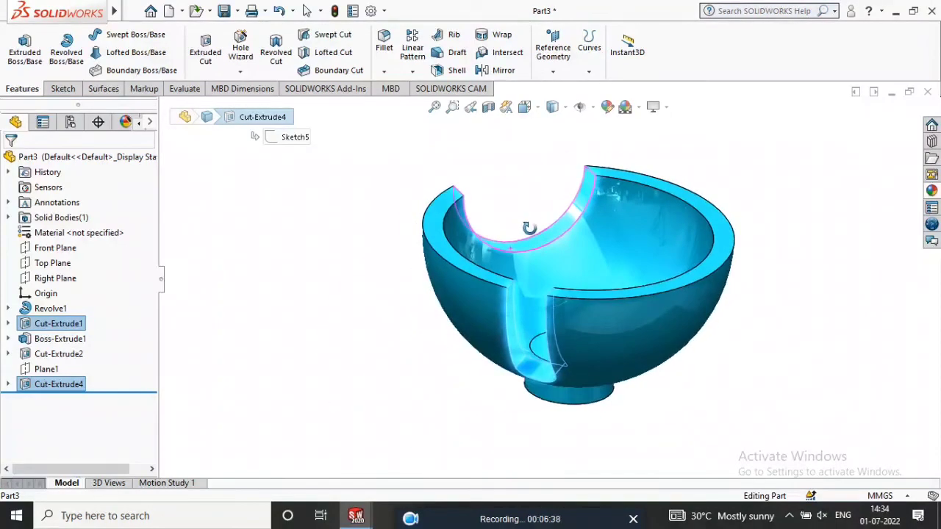
click(412, 72)
click(423, 106)
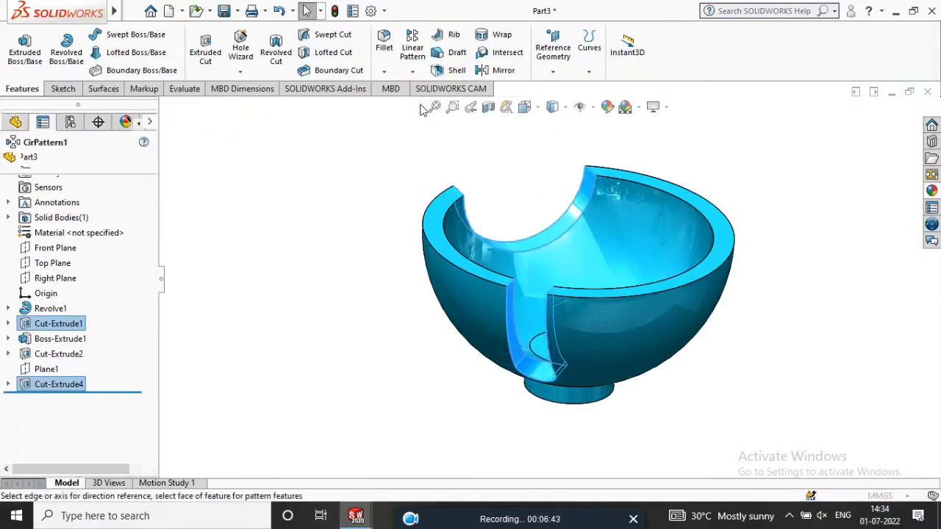
middle_drag(555, 273, 553, 335)
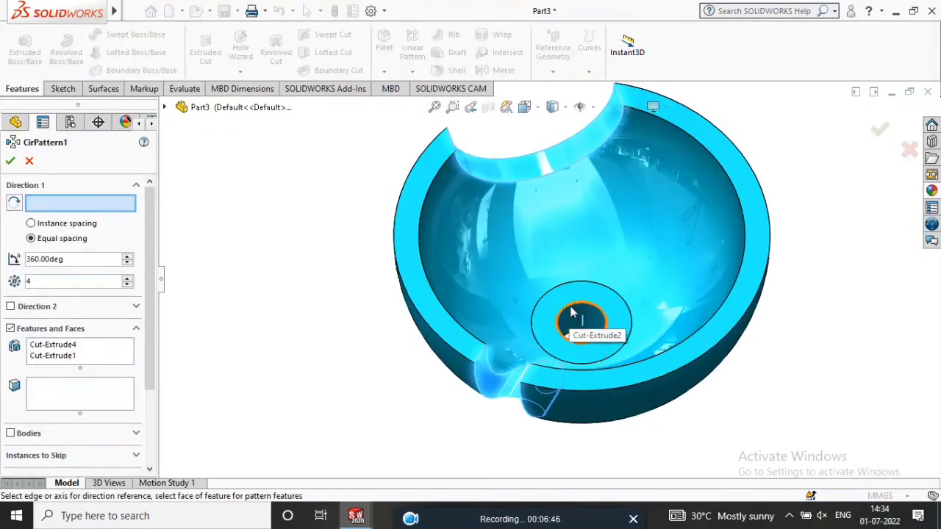
click(574, 312)
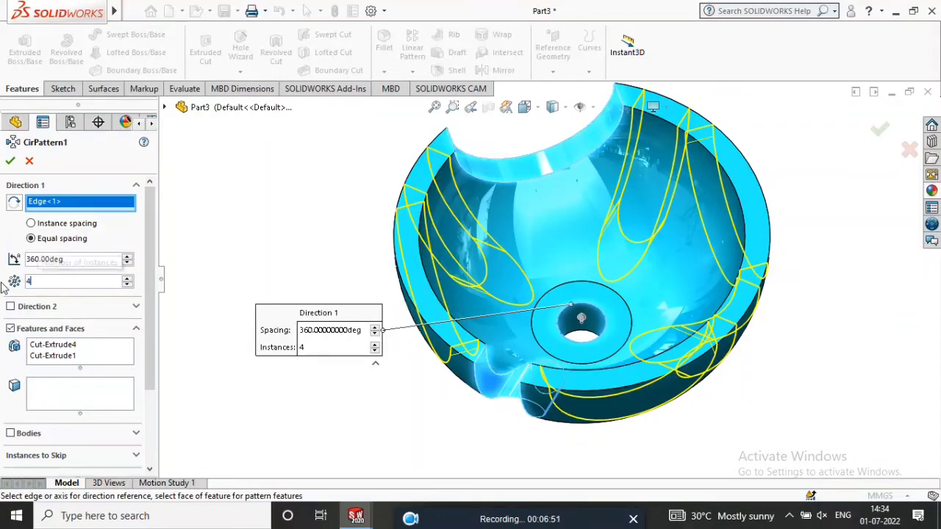
click(10, 161)
Set up a symmetric fillet with a 1 mm radius for the claw tips
middle_drag(632, 220, 526, 309)
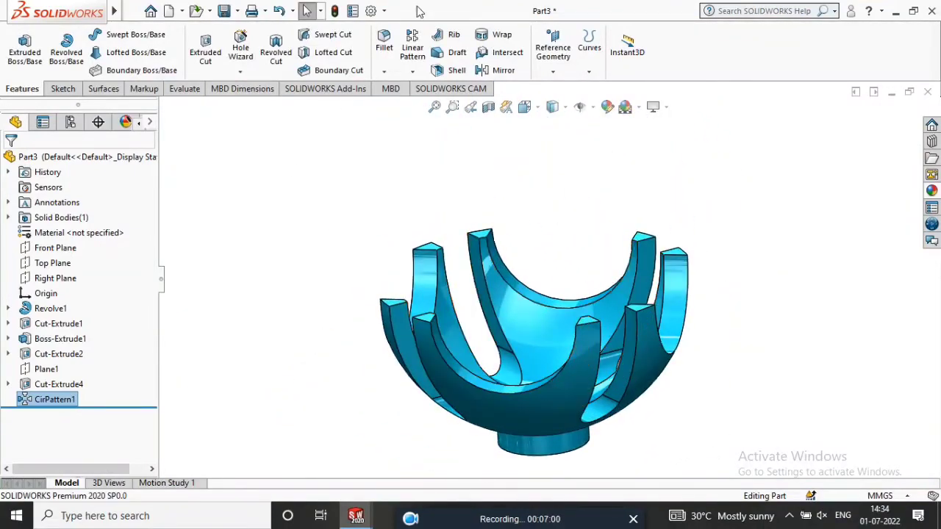
click(384, 50)
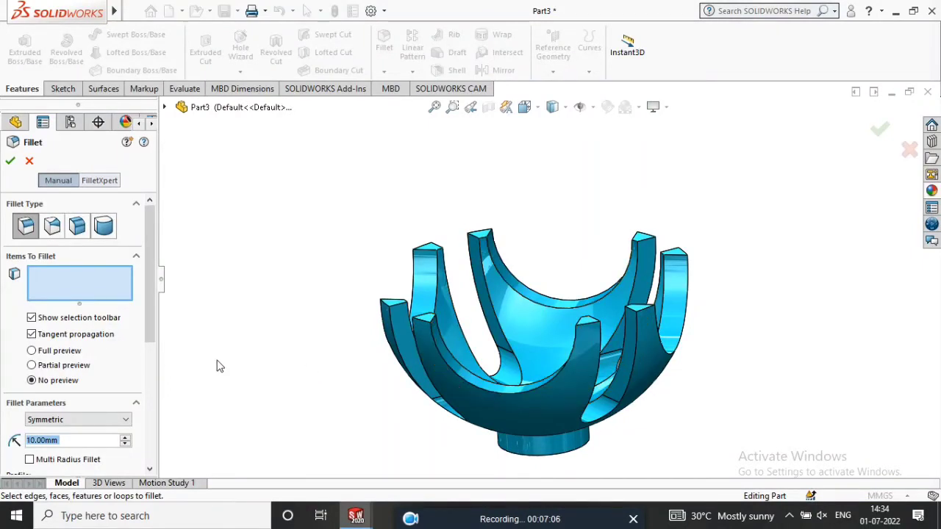
text(1)
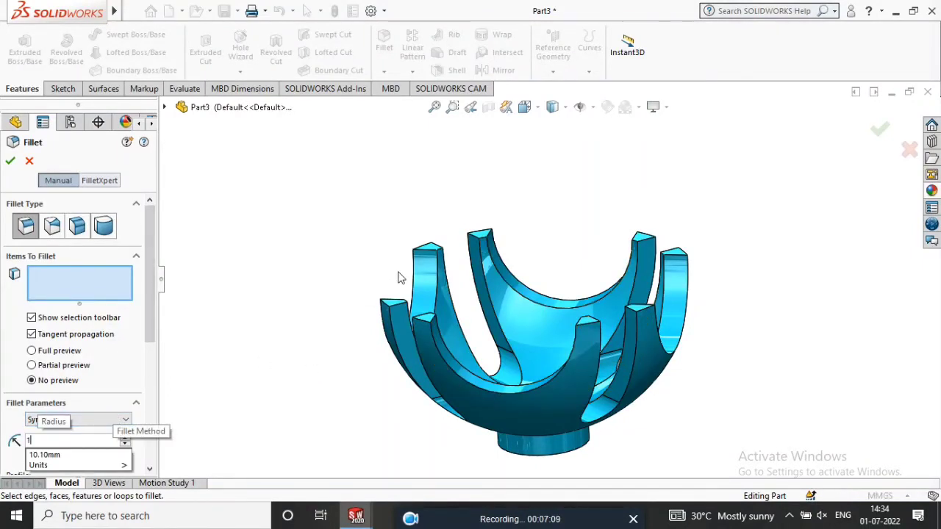
scroll(371, 297, down, 4)
middle_drag(453, 359, 604, 464)
scroll(436, 275, up, 2)
scroll(435, 275, down, 4)
middle_drag(435, 275, 467, 347)
scroll(468, 347, up, 4)
middle_drag(500, 235, 511, 272)
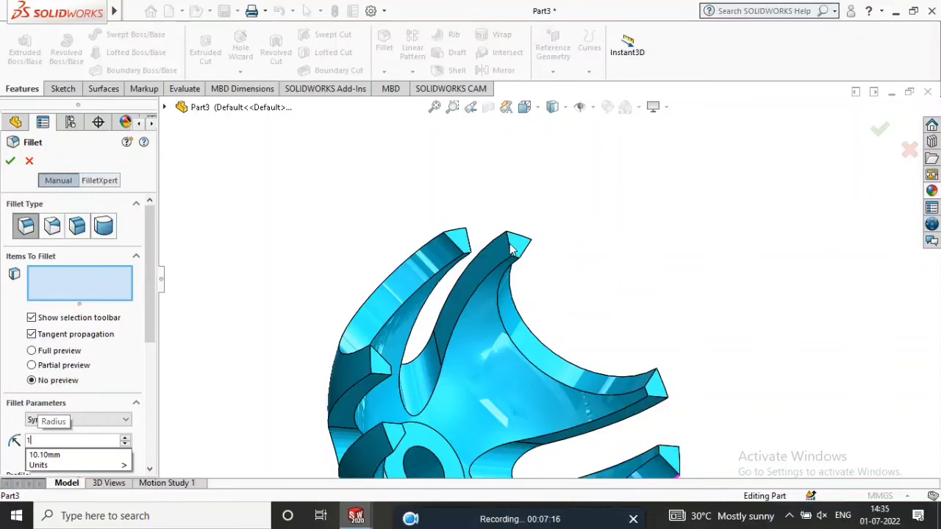
scroll(511, 249, down, 3)
key(Return)
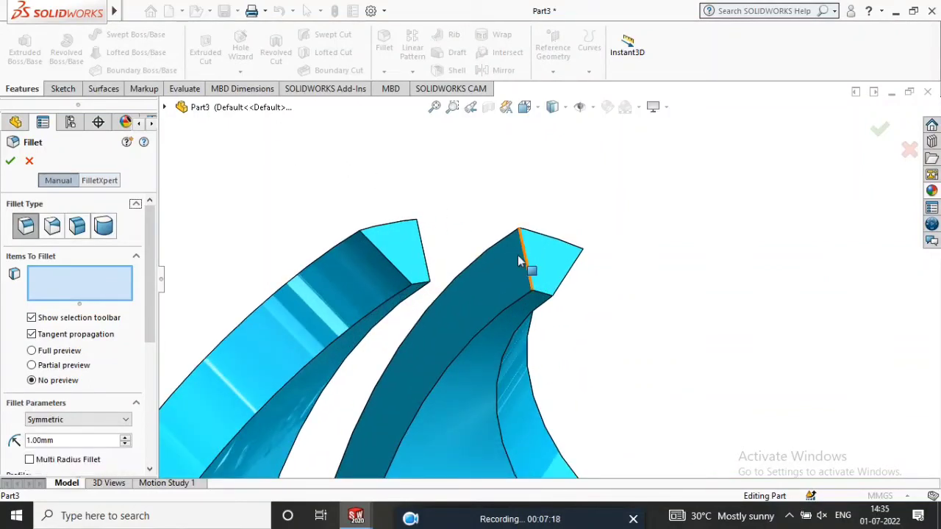
Add the first four slot-side tip edges of the claws to the fillet selection
click(525, 253)
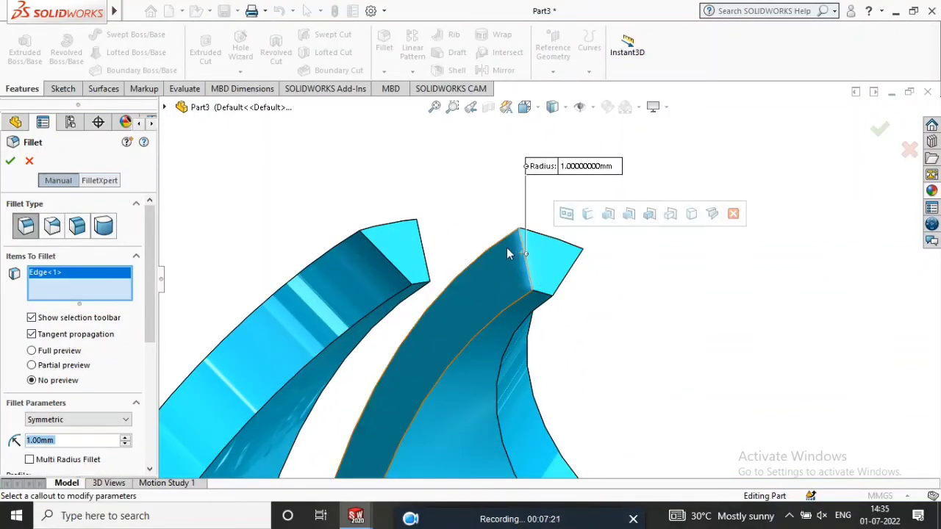
click(430, 263)
scroll(515, 279, up, 4)
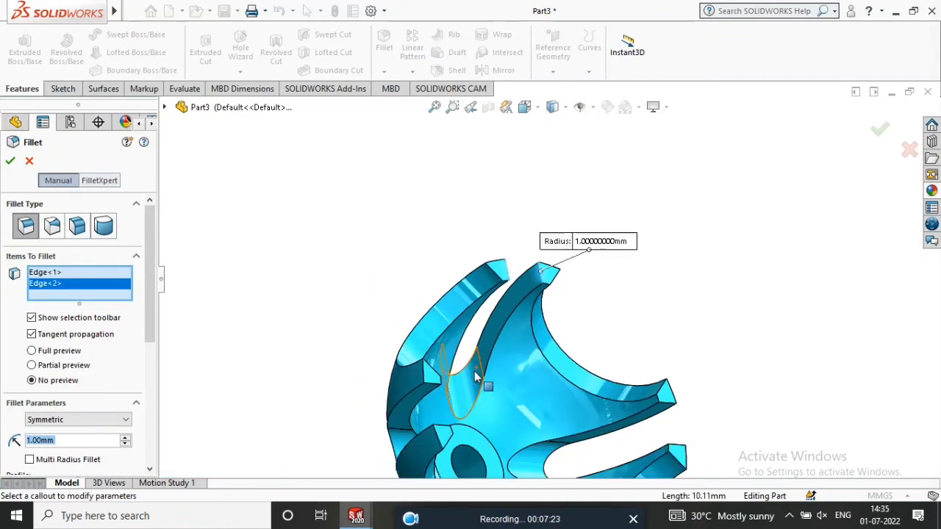
scroll(441, 381, down, 2)
click(457, 373)
scroll(461, 393, up, 4)
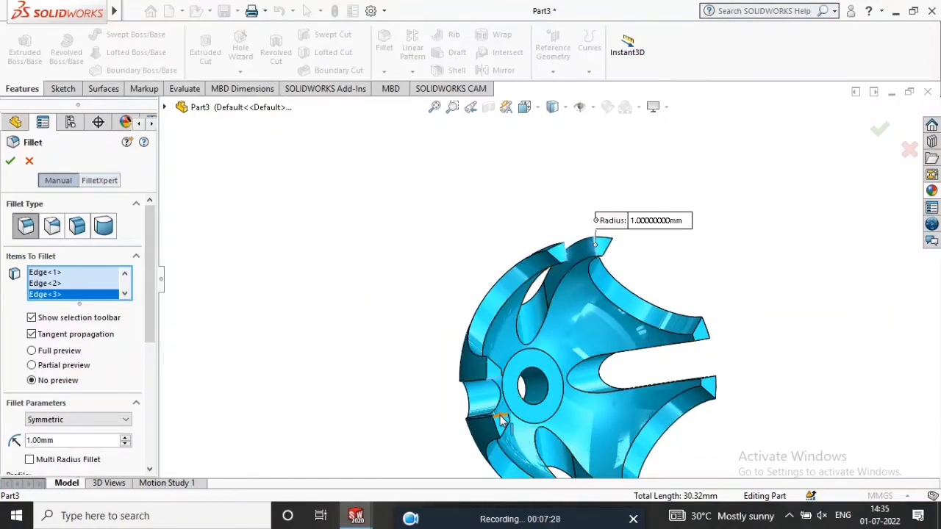
click(494, 417)
scroll(507, 412, up, 4)
scroll(559, 404, down, 2)
scroll(580, 407, down, 4)
middle_drag(519, 266, 472, 205)
scroll(471, 206, up, 2)
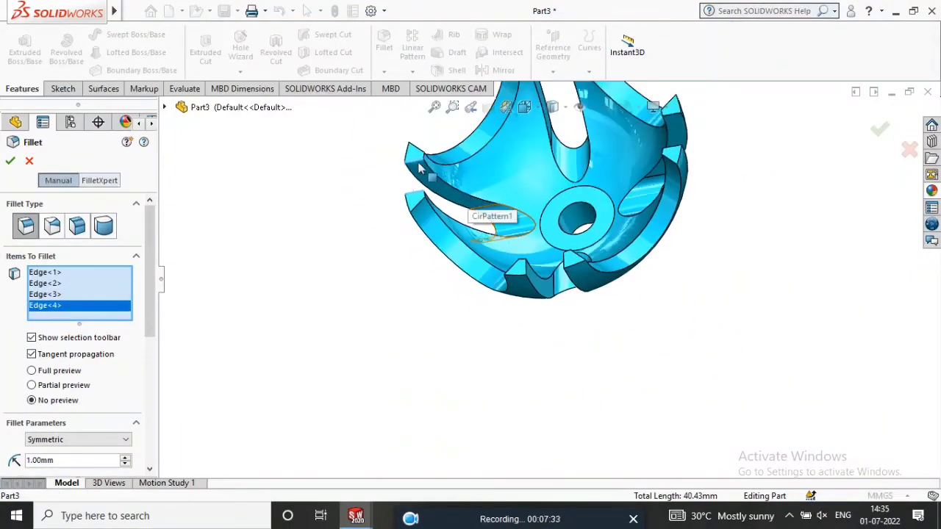
Add the slot-side tip edges of the remaining four claws and apply the 1 mm fillet
click(525, 272)
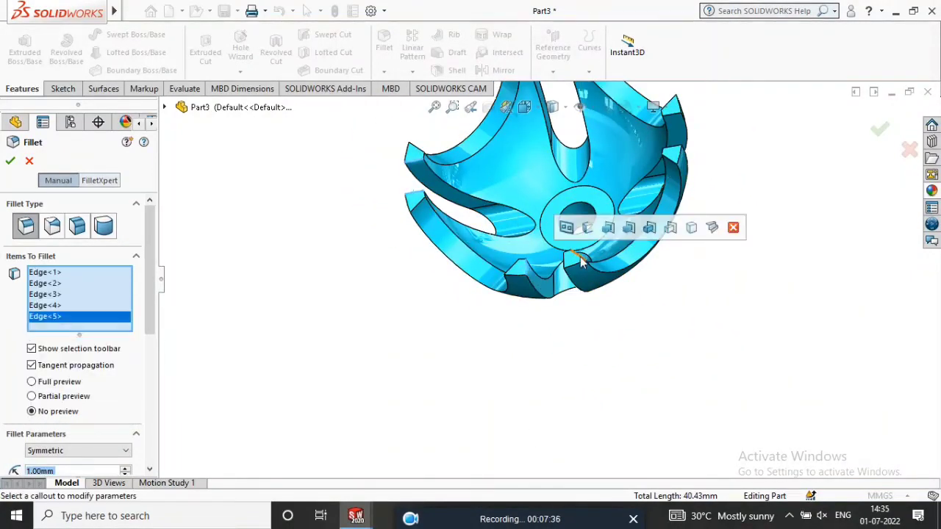
scroll(568, 274, down, 4)
click(564, 274)
scroll(563, 278, up, 5)
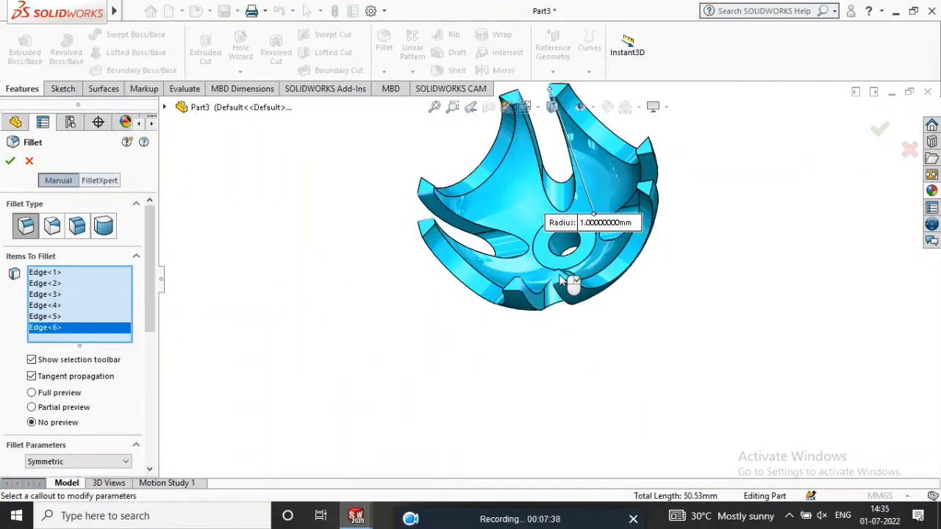
scroll(599, 203, down, 5)
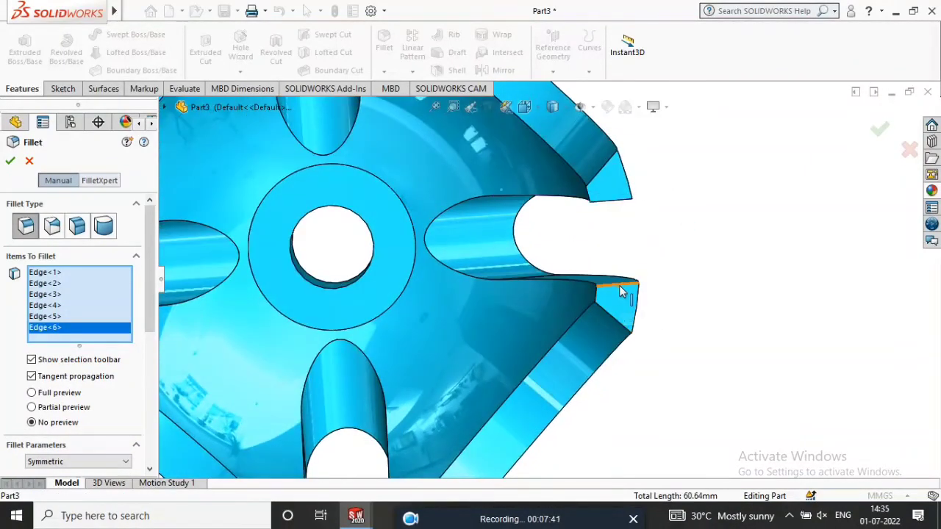
click(620, 291)
click(611, 205)
scroll(625, 221, up, 5)
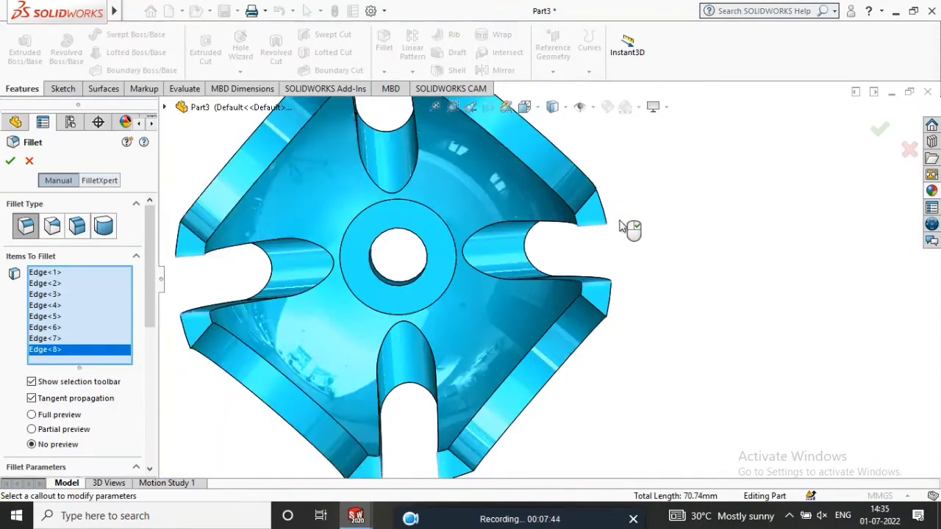
middle_drag(491, 170, 514, 123)
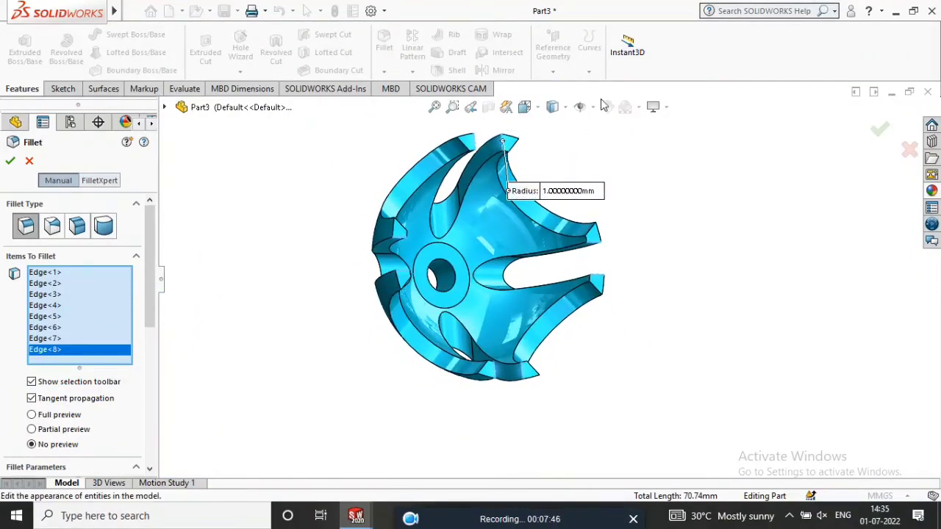
click(875, 133)
Examine the filleted claw tips and the bowl from several angles
scroll(482, 147, down, 4)
middle_drag(563, 189, 514, 243)
scroll(566, 175, up, 2)
scroll(566, 189, down, 3)
scroll(512, 360, up, 3)
middle_drag(512, 360, 504, 405)
scroll(456, 419, up, 2)
scroll(504, 405, down, 2)
middle_drag(720, 336, 640, 357)
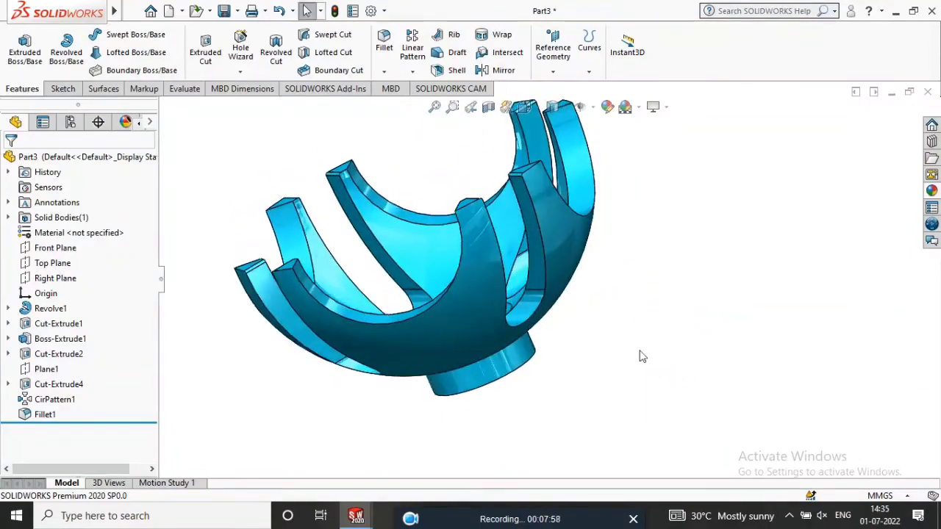
scroll(629, 318, up, 3)
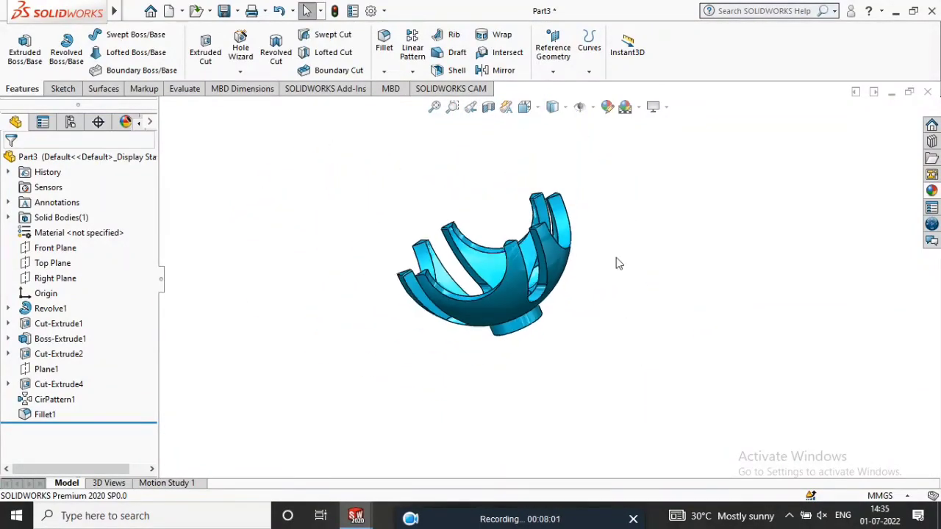
Change the whole part's appearance color to magenta, RGB 255, 0, 212
middle_drag(544, 286, 561, 316)
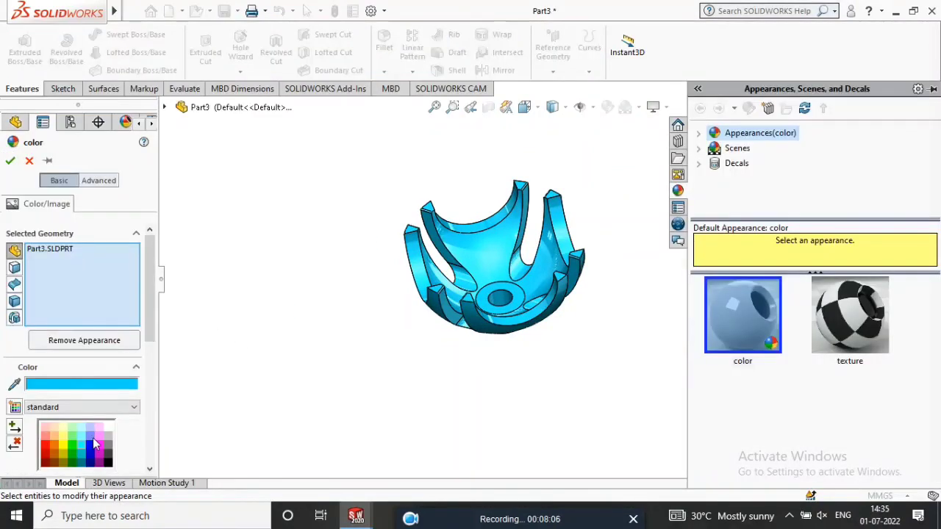
click(91, 453)
middle_drag(401, 320, 294, 272)
middle_drag(410, 311, 343, 352)
click(100, 455)
click(99, 446)
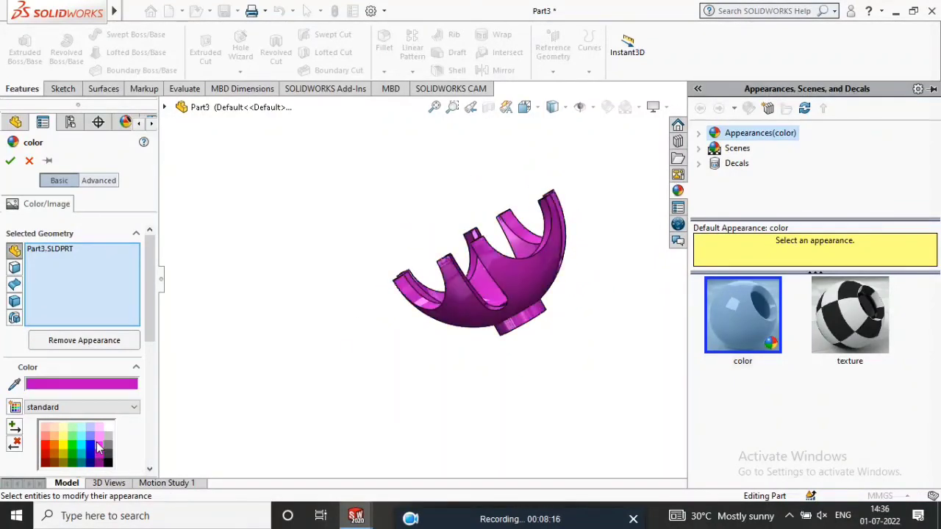
scroll(109, 362, down, 3)
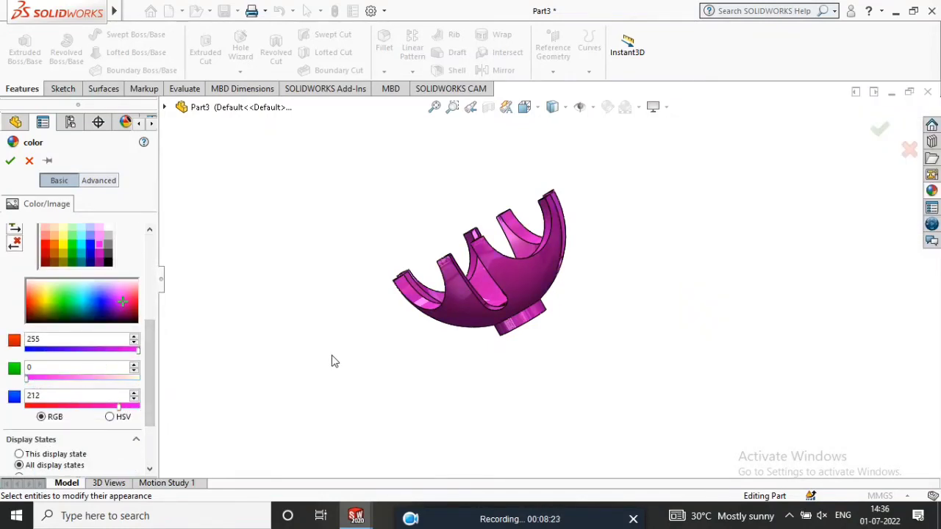
click(879, 133)
Save the part as parrt211 in the "sperical driven wheel" folder
middle_drag(681, 235, 631, 372)
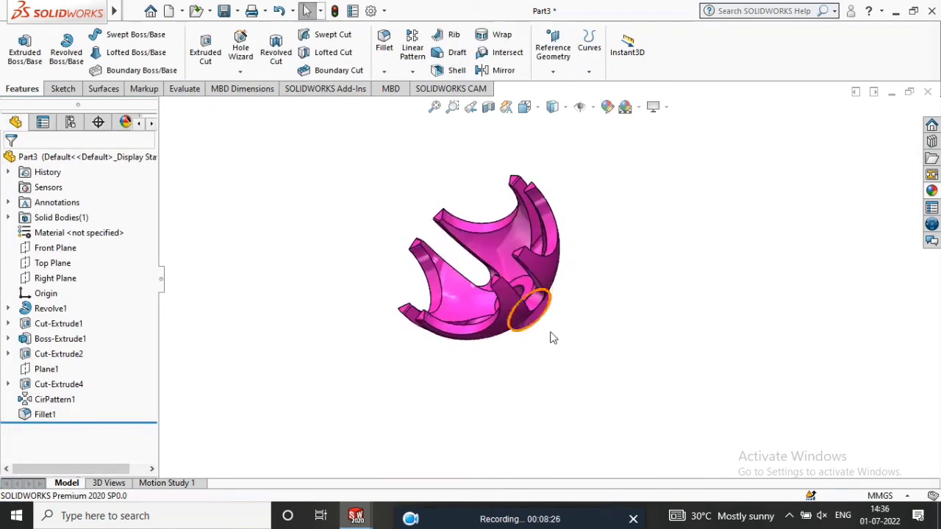
scroll(491, 248, down, 3)
middle_drag(491, 247, 514, 218)
scroll(538, 236, up, 3)
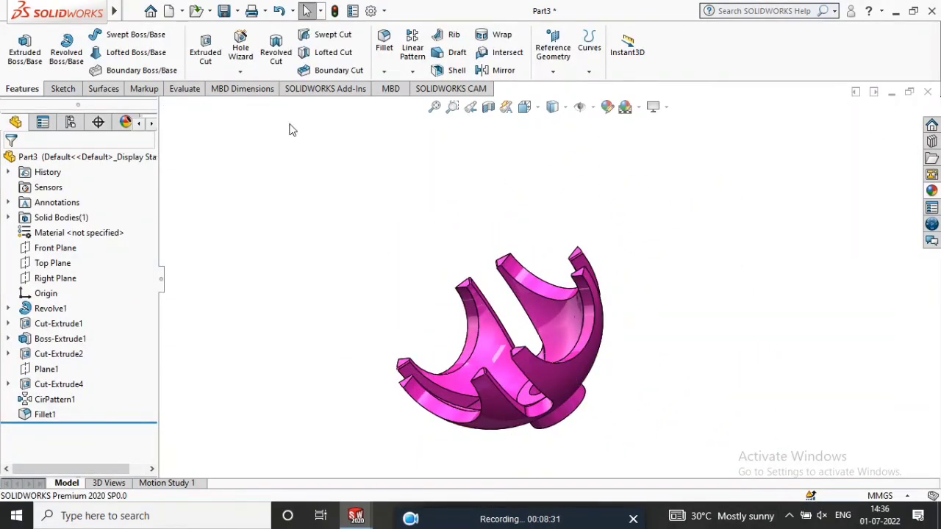
click(225, 12)
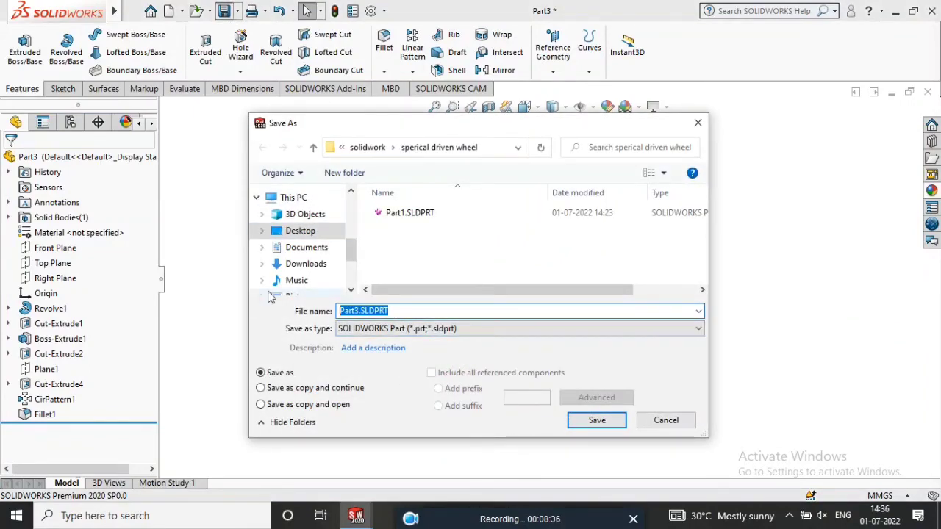
text(paer)
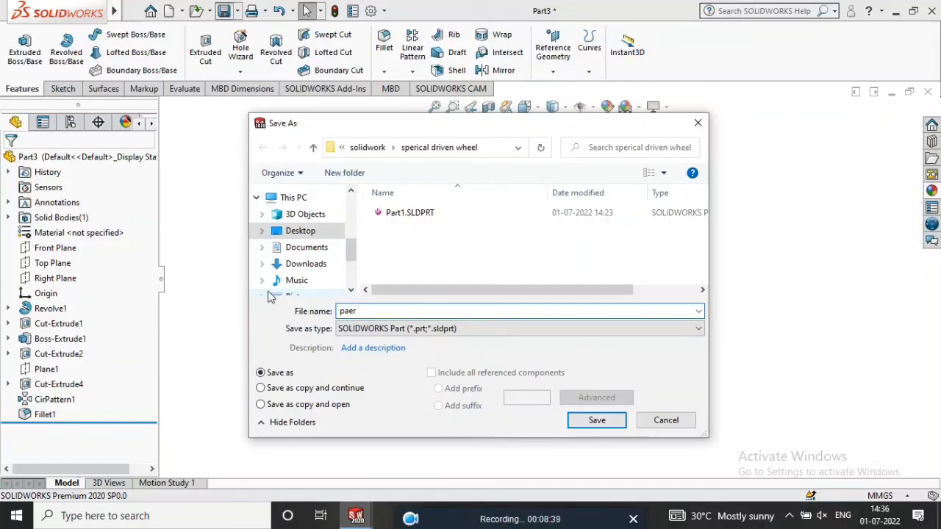
key(BackSpace)
key(BackSpace)
text(rrt211)
click(573, 420)
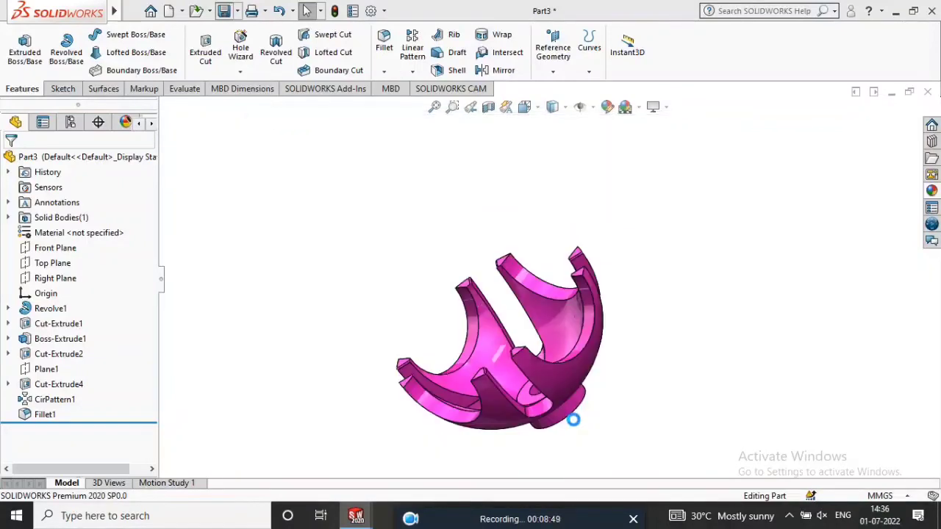